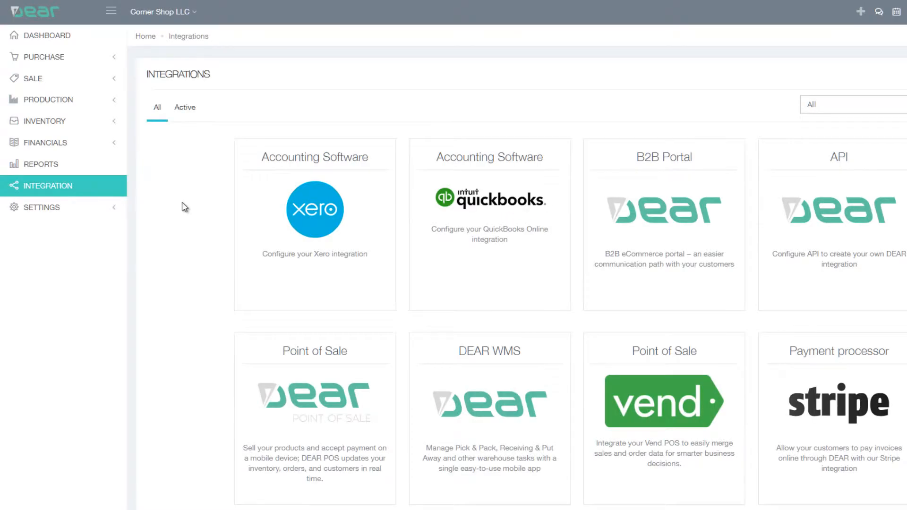
Open the Vend point-of-sale integration and start adding a new shop connection.
scroll(733, 344, down, 1)
scroll(733, 345, down, 1)
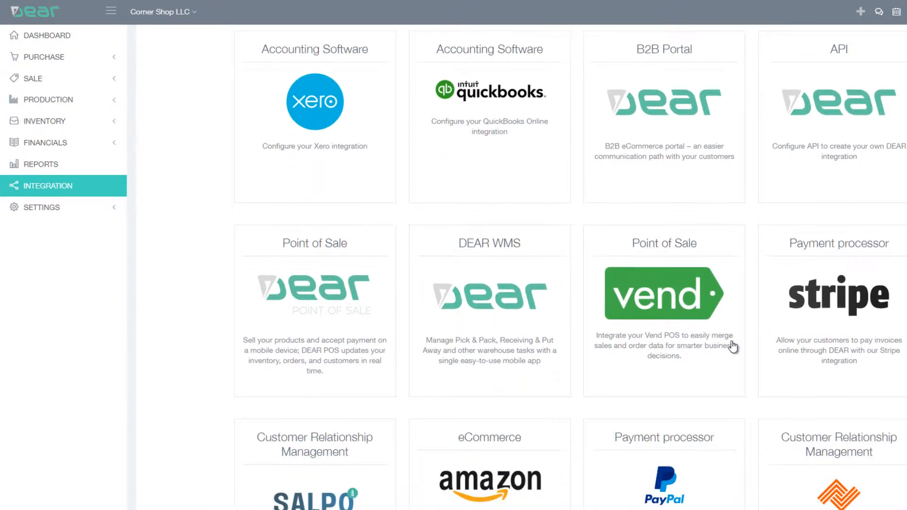
click(666, 325)
click(215, 142)
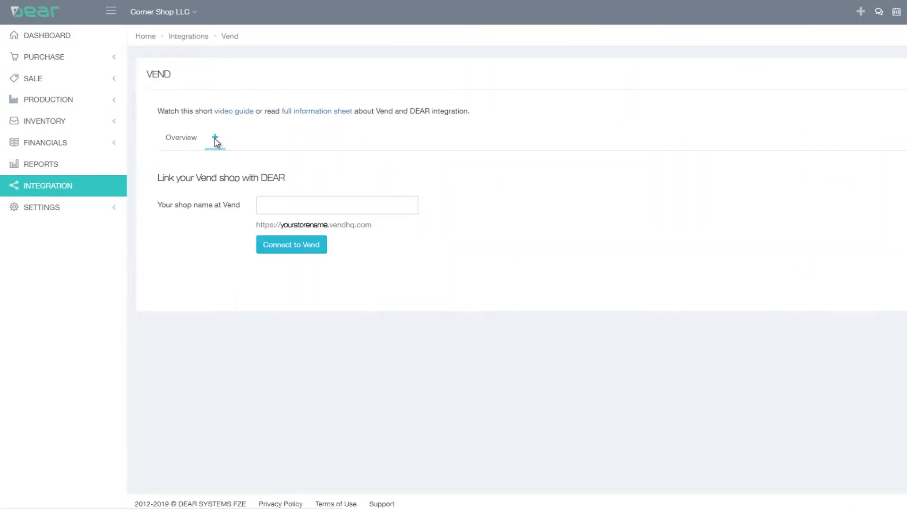
Enter lovelydress.vendhq.com as the shop name at Vend.
click(294, 208)
text(Lovelydress.vendhq.com)
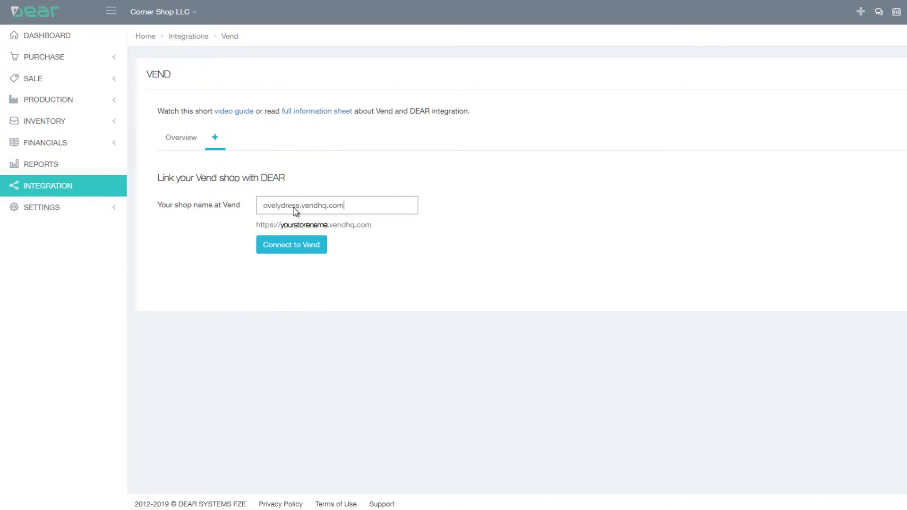
click(265, 207)
key(BackSpace)
text(l)
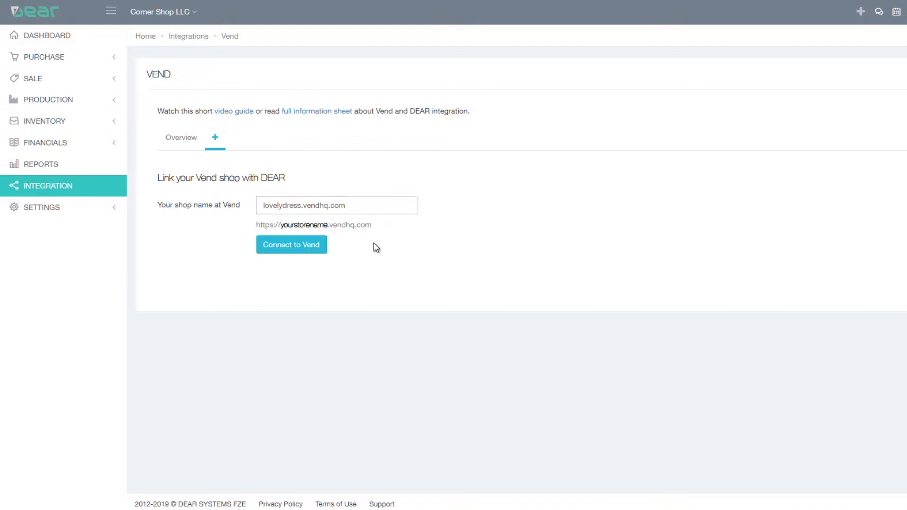
Connect to Vend with the lovelydress store and allow DEAR Inventory to access the account.
click(296, 249)
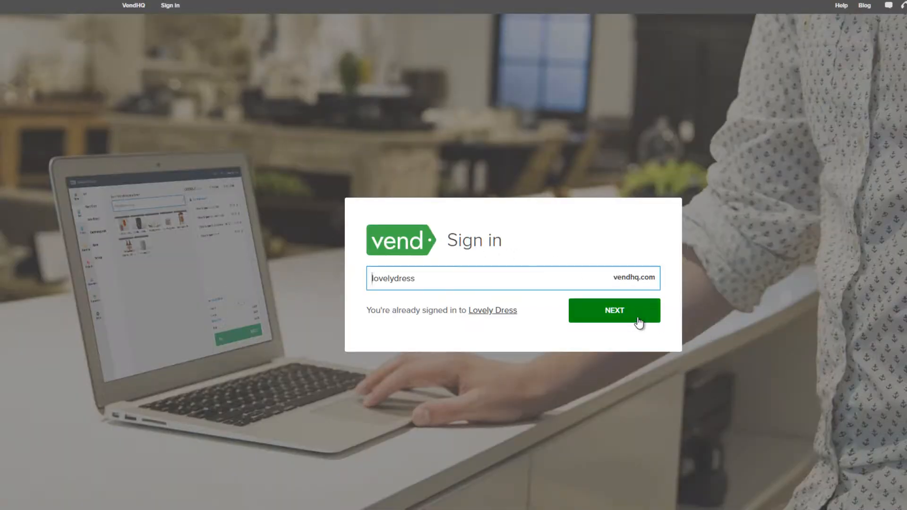
click(638, 322)
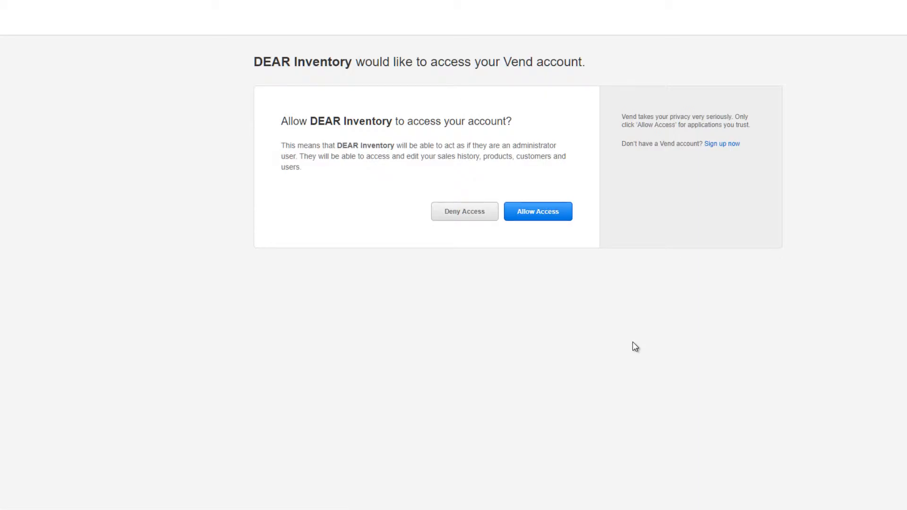
click(539, 218)
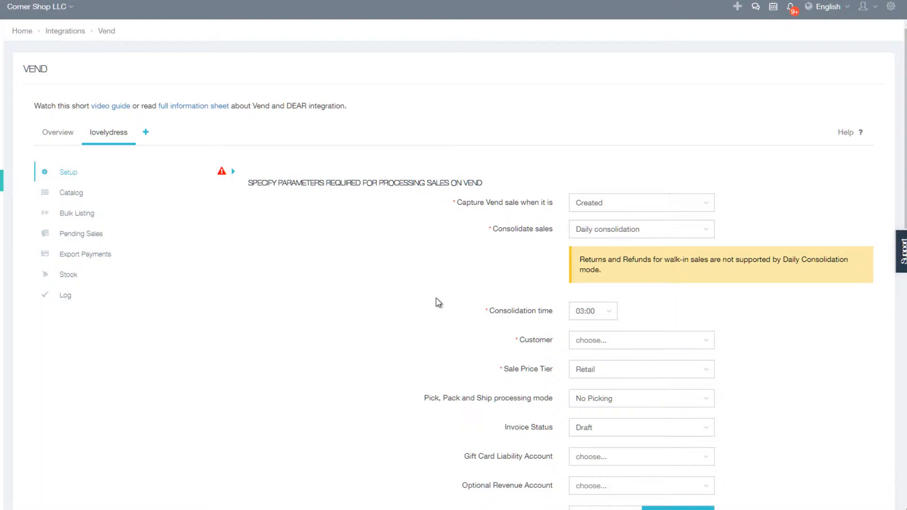
Keep Vend sales captured when Created and set Consolidate sales to No consolidation.
click(704, 204)
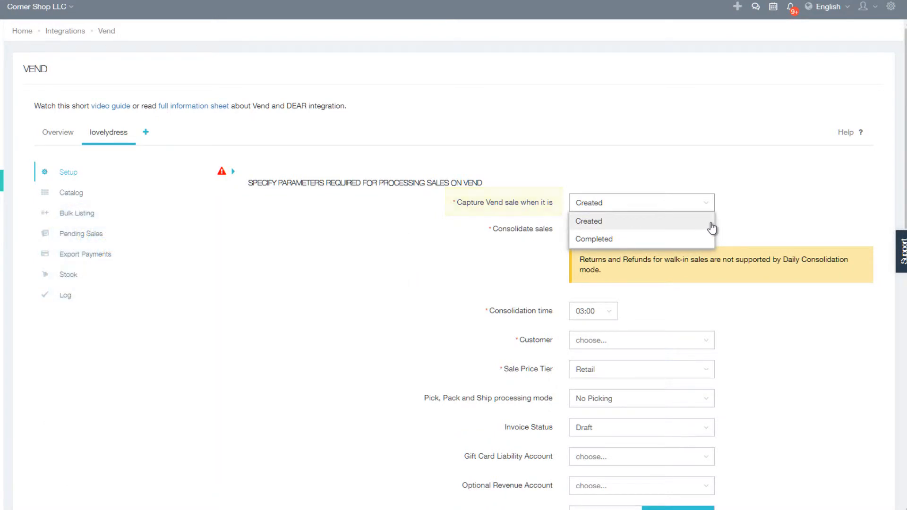
click(712, 206)
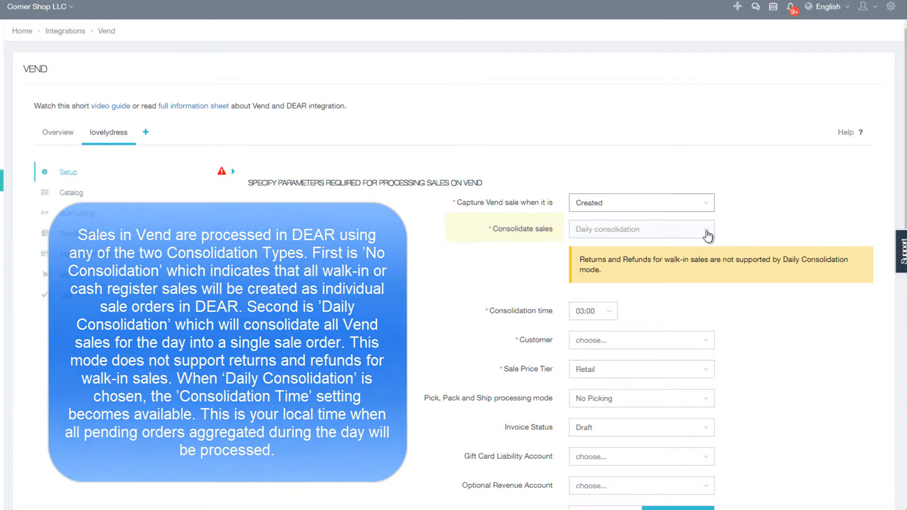
click(708, 235)
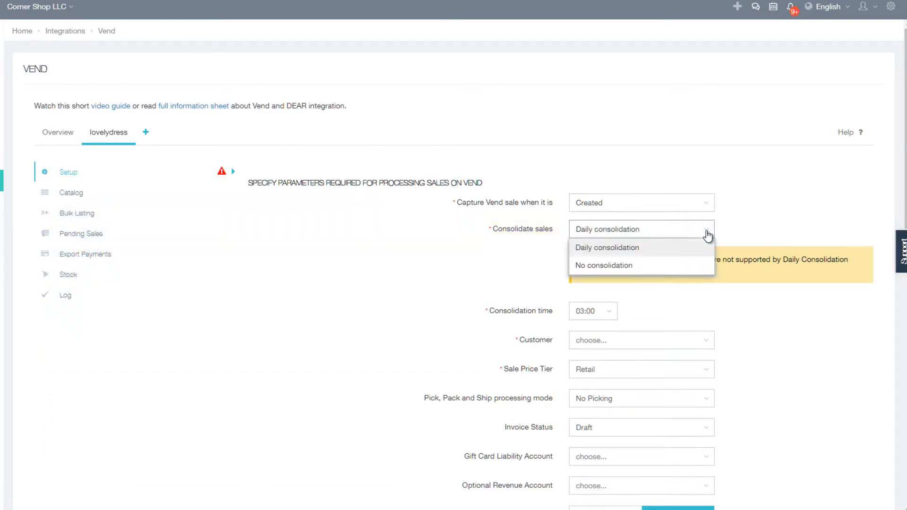
click(702, 267)
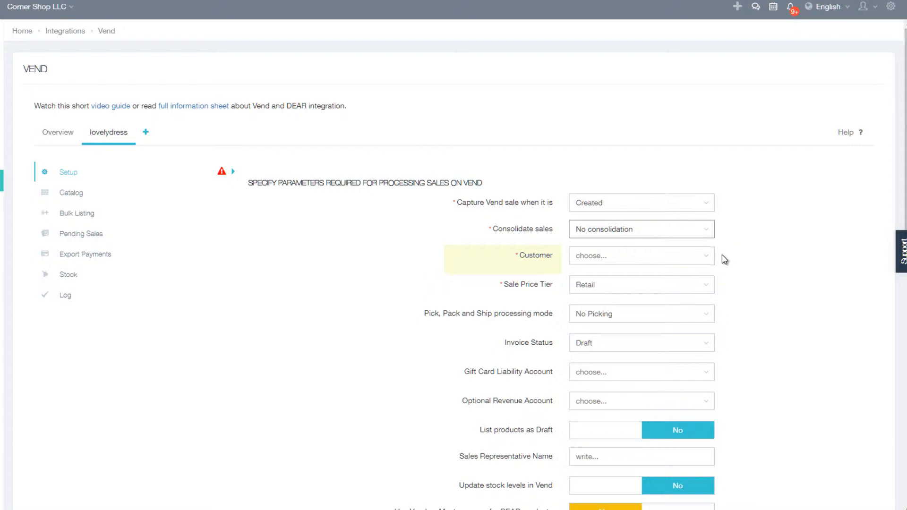
Choose the default customer for Vend sales and set the Sale Price Tier to US Dollar.
click(713, 259)
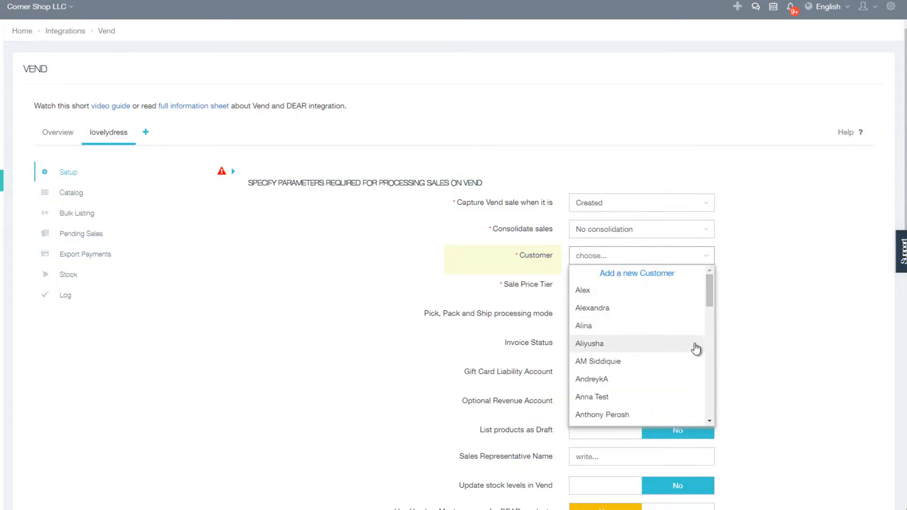
click(692, 362)
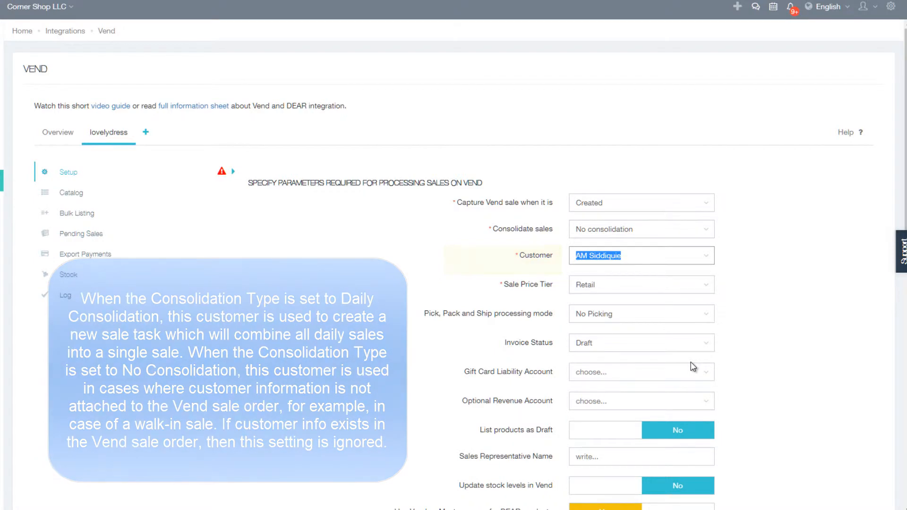
click(707, 286)
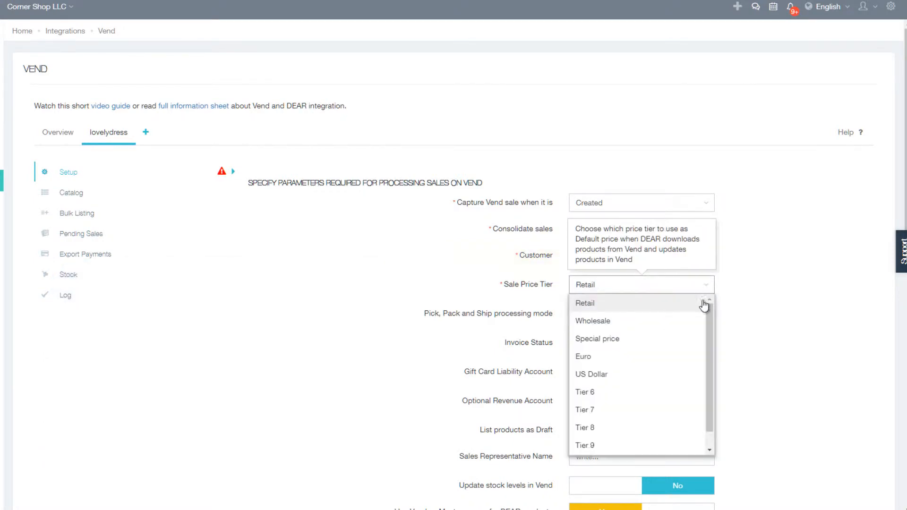
click(683, 375)
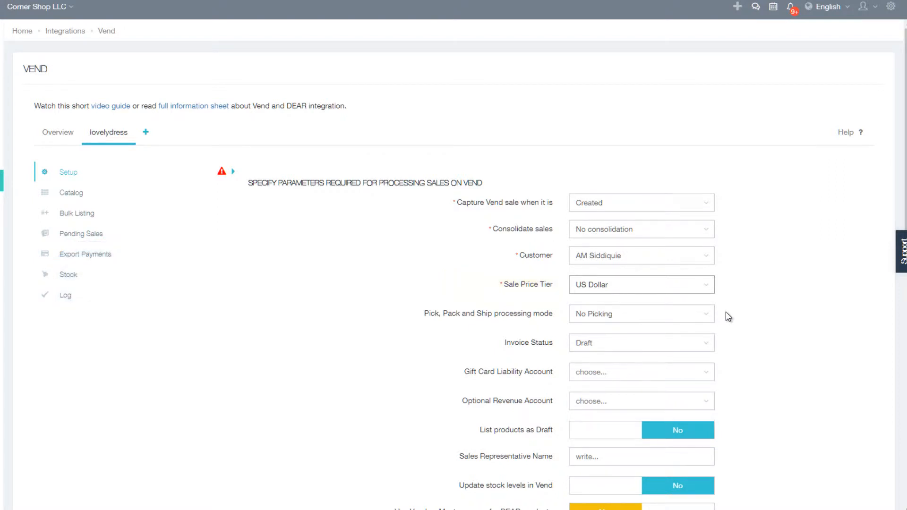
Set the Pick, Pack and Ship processing mode to Auto Pick + Pack + Ship and the Invoice Status to Authorised.
click(703, 318)
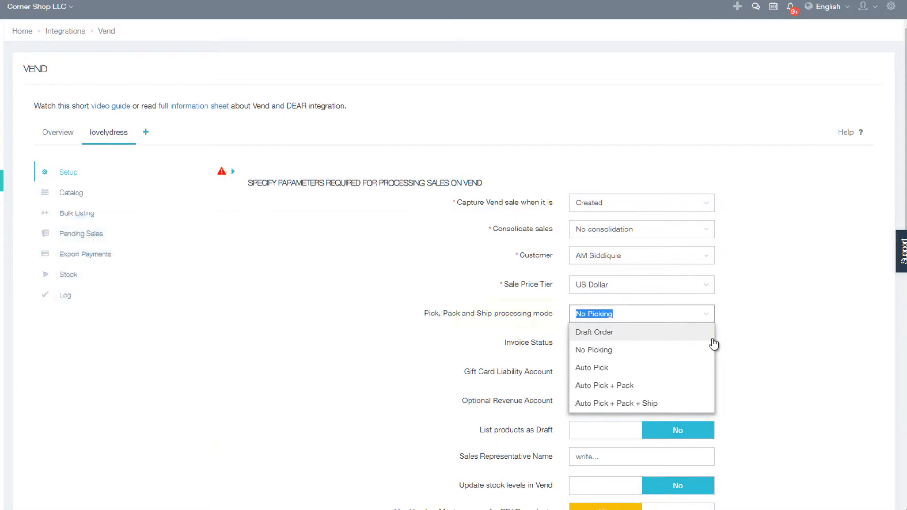
click(709, 404)
click(673, 343)
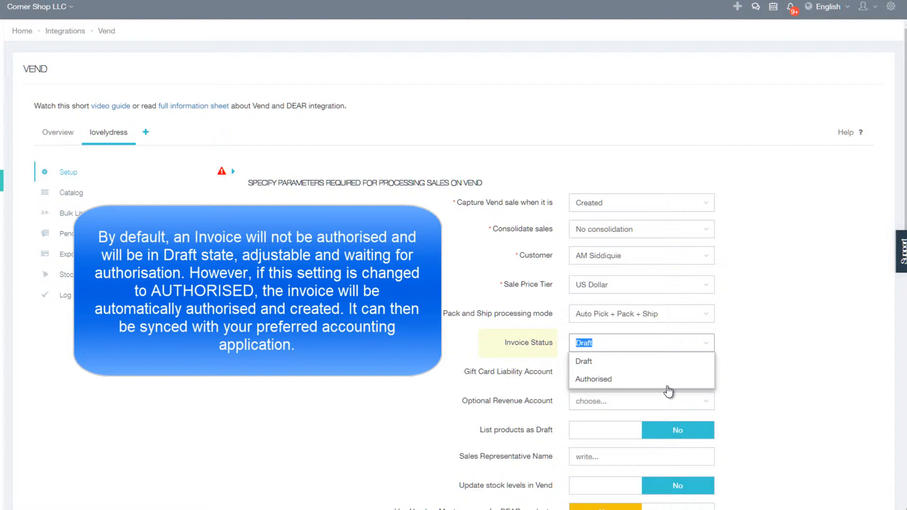
click(669, 383)
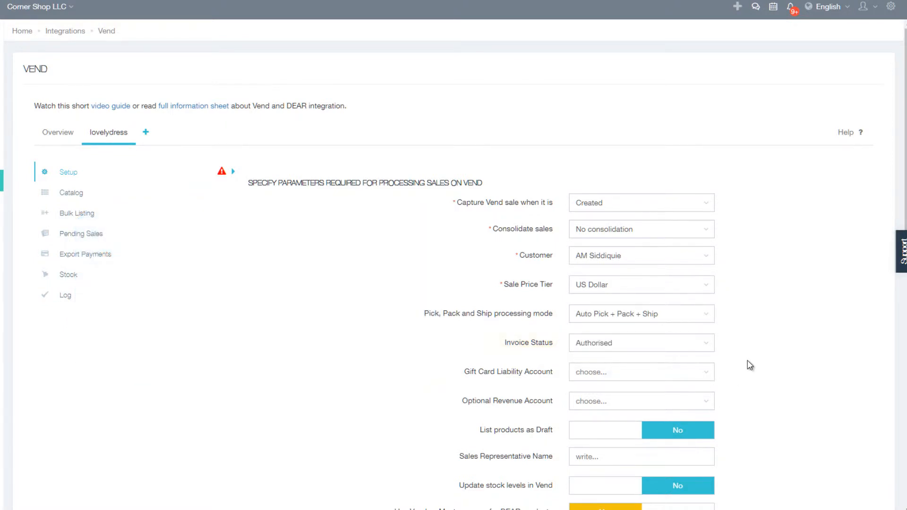
Set the Gift Card Liability Account to 246: Gift Cards and the Optional Revenue Account to 400: Sales.
click(707, 378)
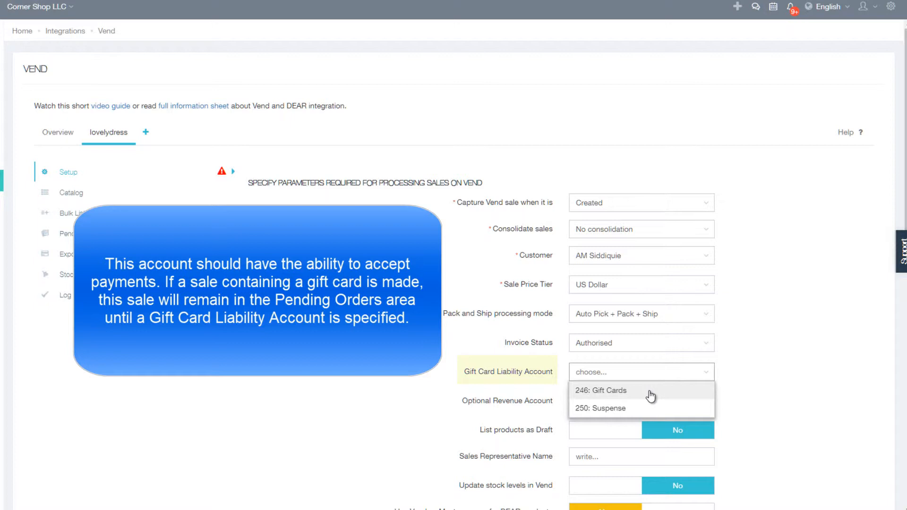
click(651, 397)
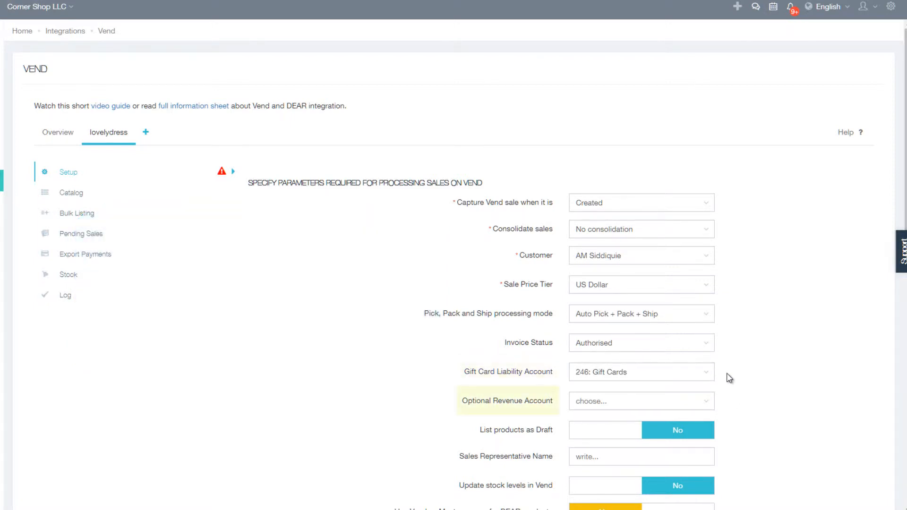
click(709, 403)
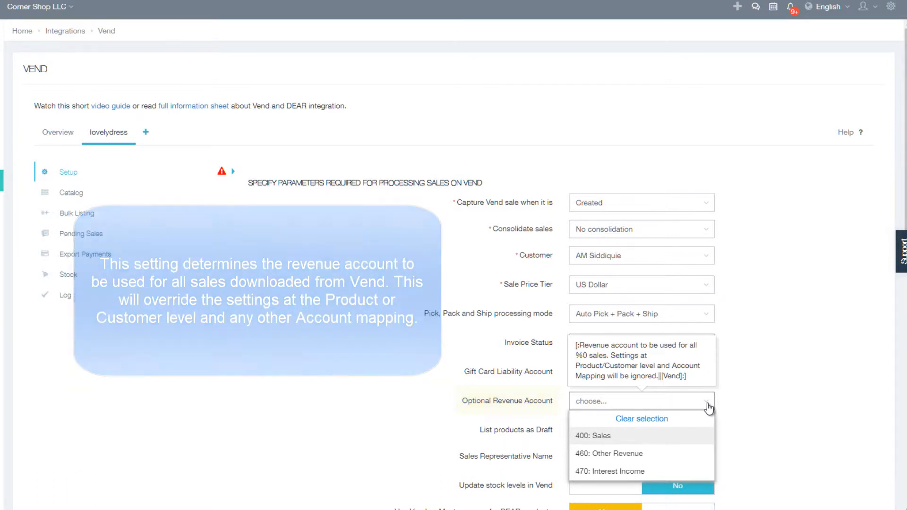
click(704, 436)
Set the List products as Draft option to Yes.
scroll(735, 414, down, 1)
scroll(736, 414, down, 3)
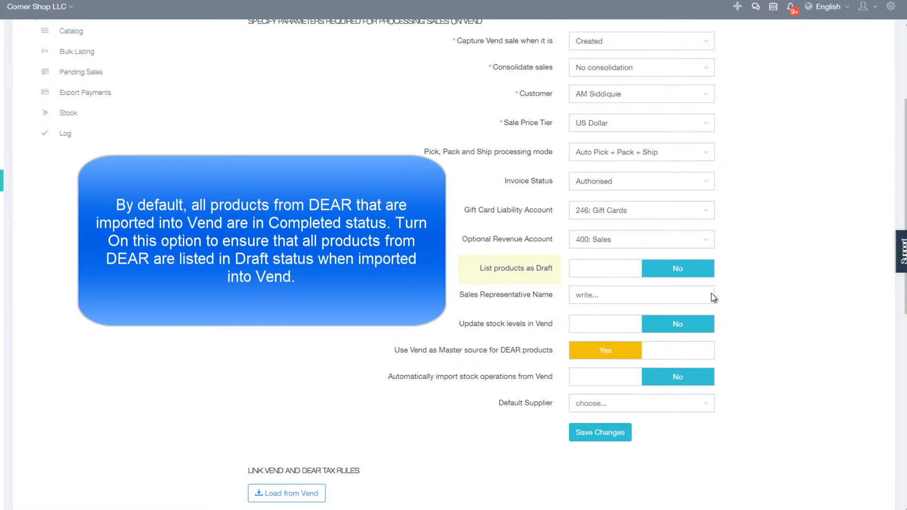
mouse_move(607, 278)
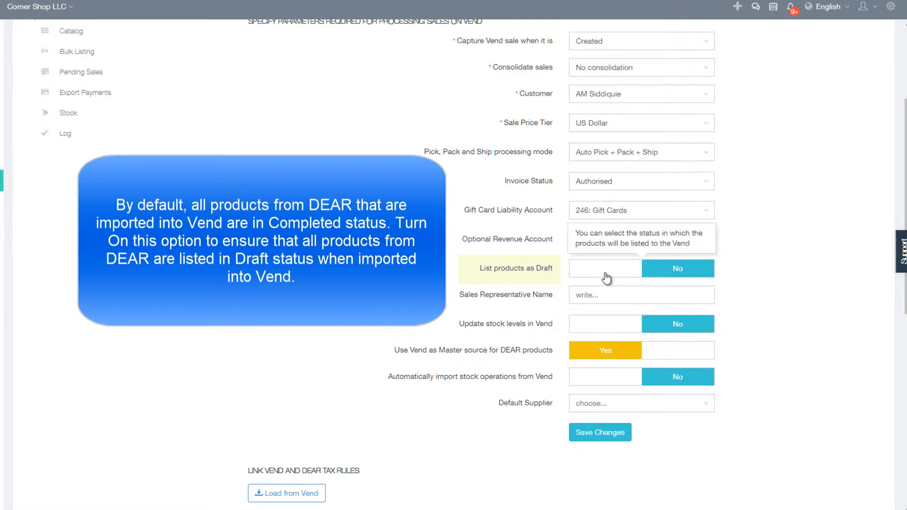
click(675, 273)
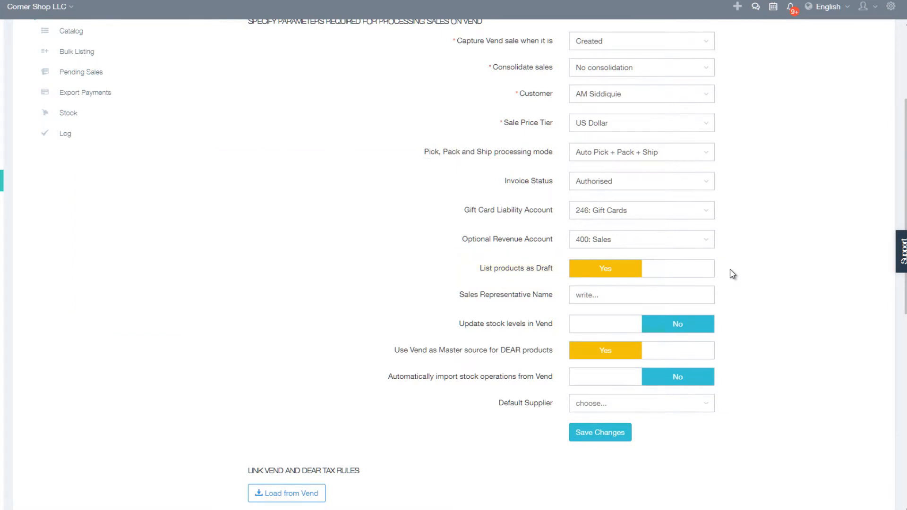
Enter the sales representative's name with a capital initial for the captured Vend sales.
click(696, 301)
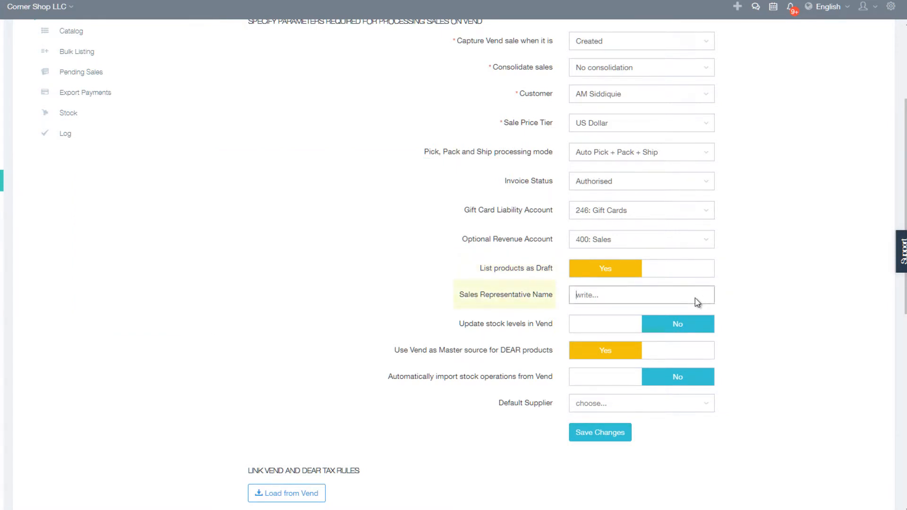
text(eLENA)
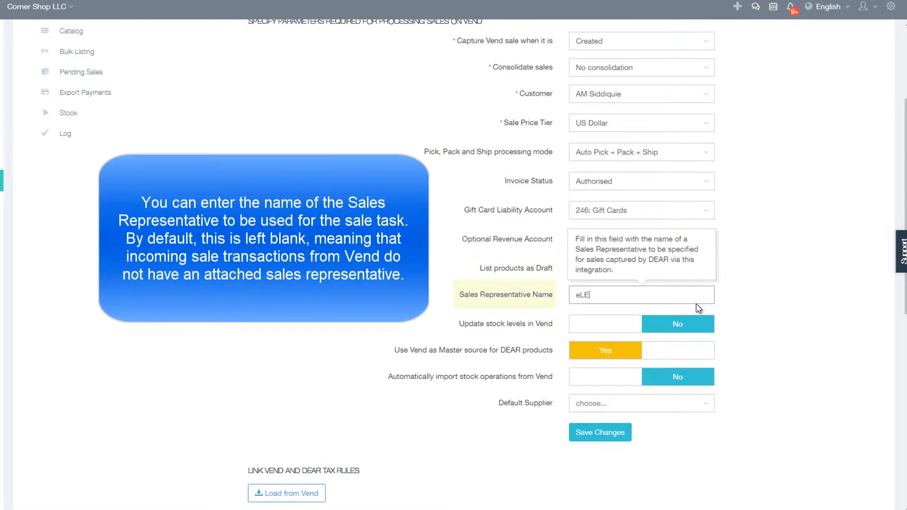
key(BackSpace)
key(BackSpace)
key(BackSpace)
key(BackSpace)
key(BackSpace)
text(Elena)
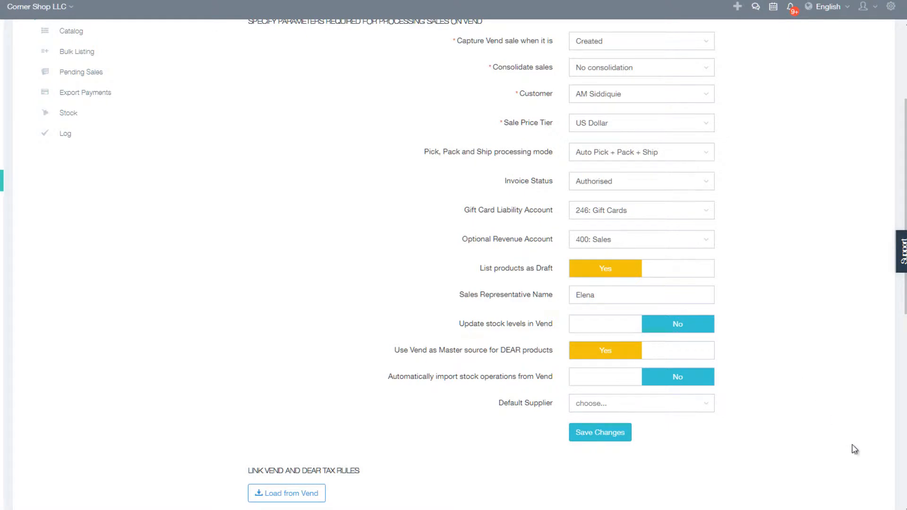
Set Update stock levels in Vend to Yes and Use Vend as Master source for DEAR products to No.
mouse_move(614, 331)
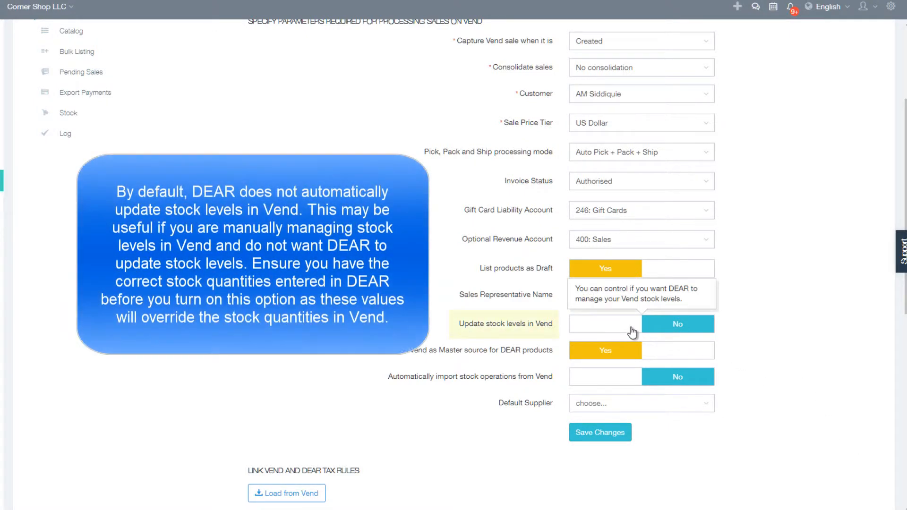
click(674, 333)
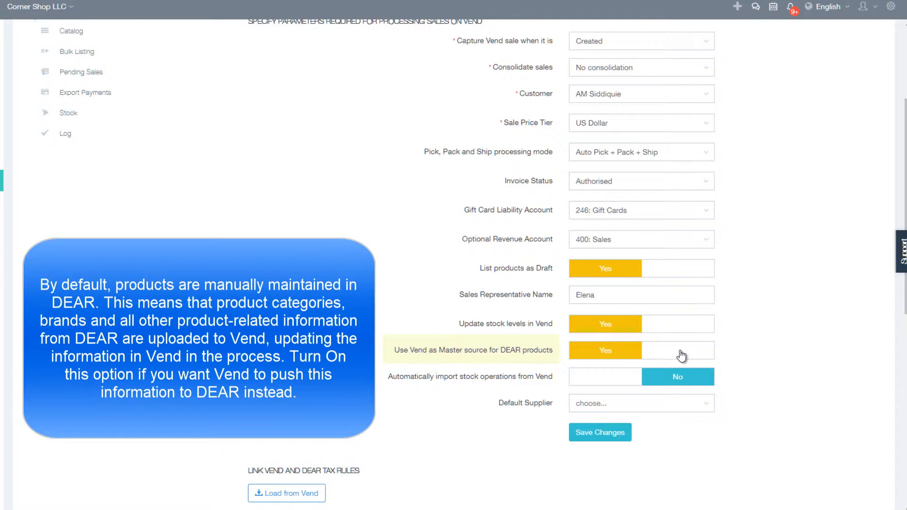
click(681, 355)
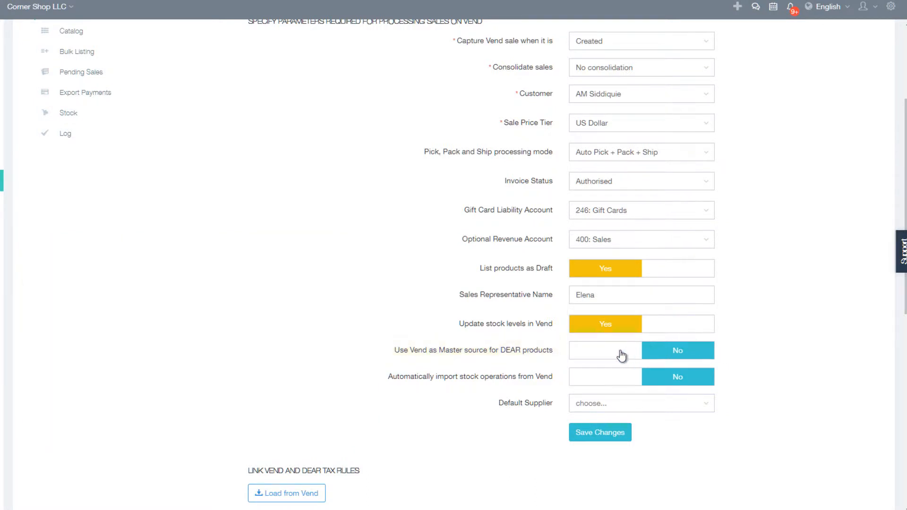
Set Automatically import stock operations from Vend to Yes and choose ABPA as the Default Supplier.
click(667, 381)
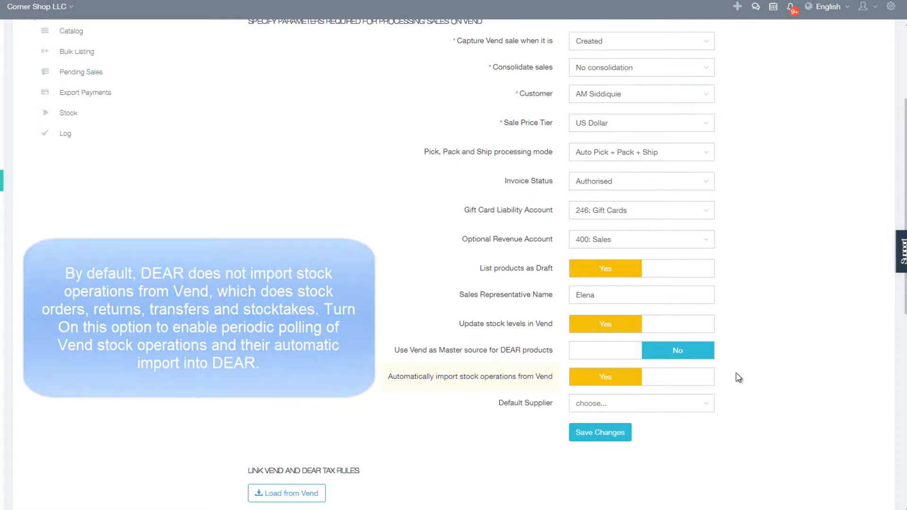
scroll(737, 387, down, 1)
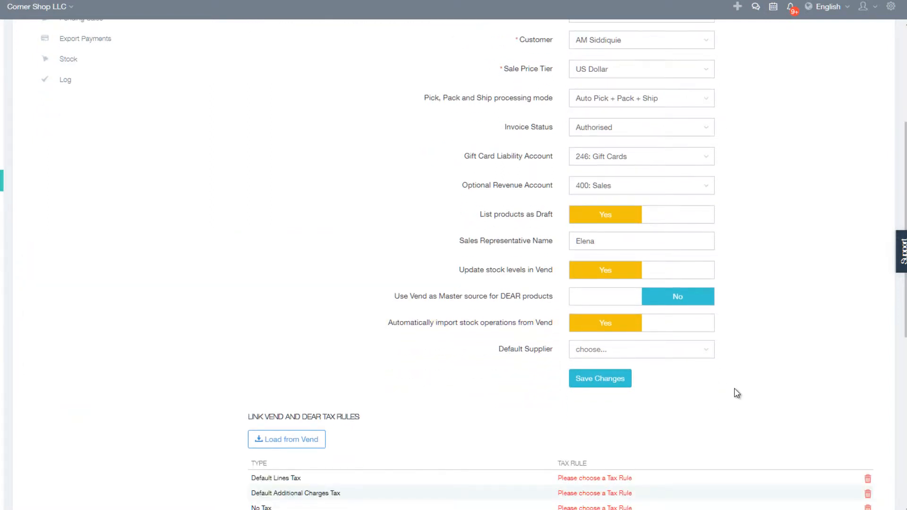
scroll(738, 393, down, 3)
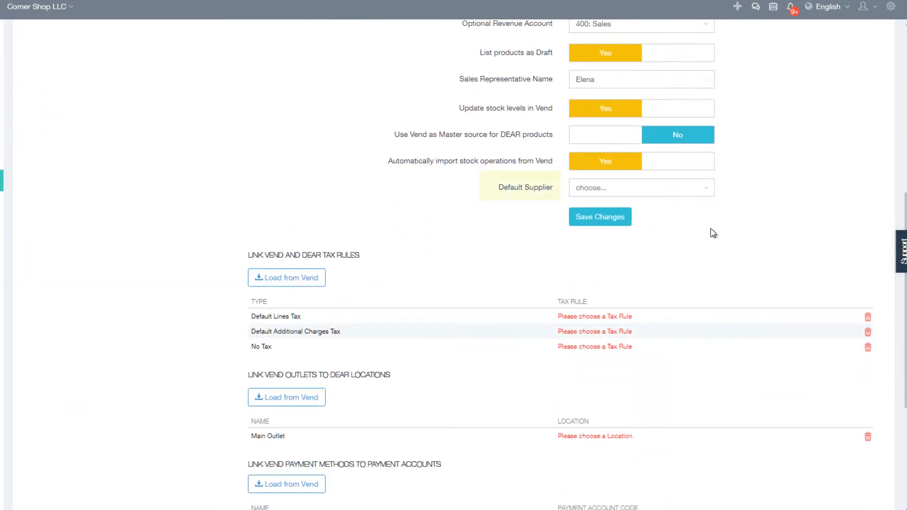
click(709, 192)
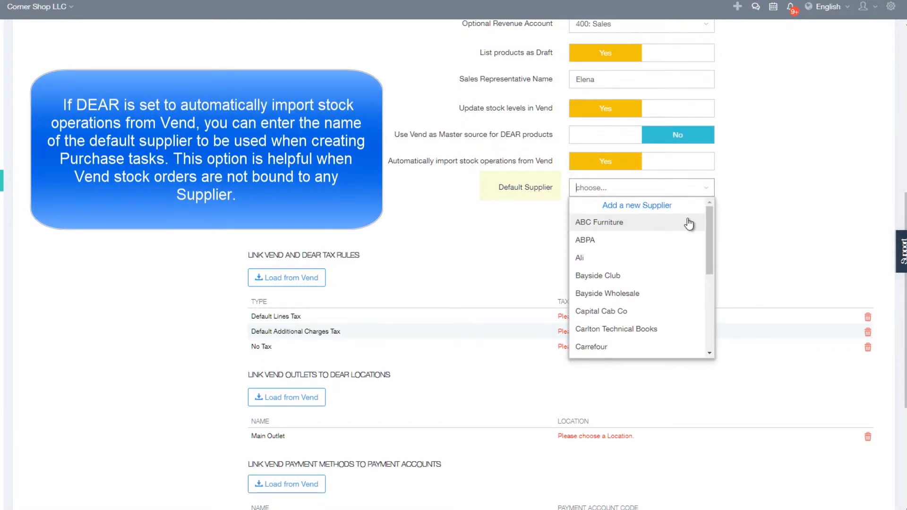
click(686, 246)
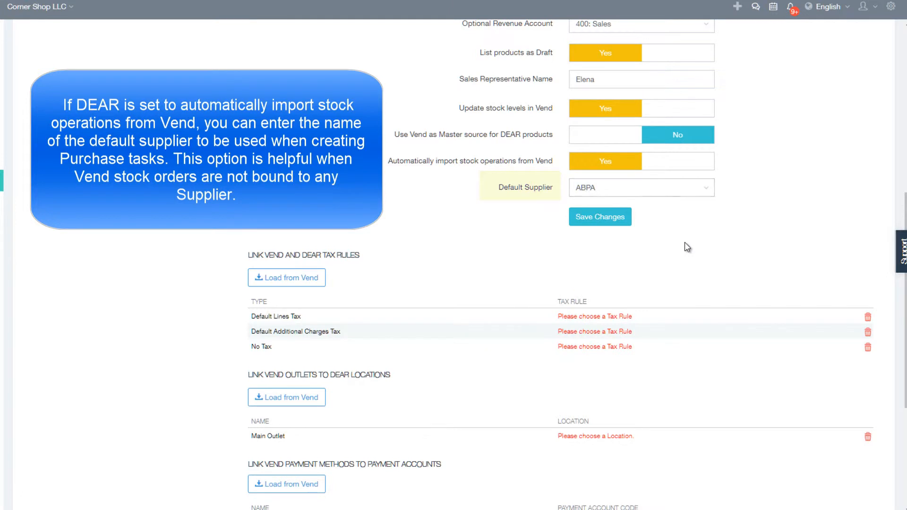
Save the setup changes and link the Default Lines Tax type to the VAT 5% tax rule.
click(595, 228)
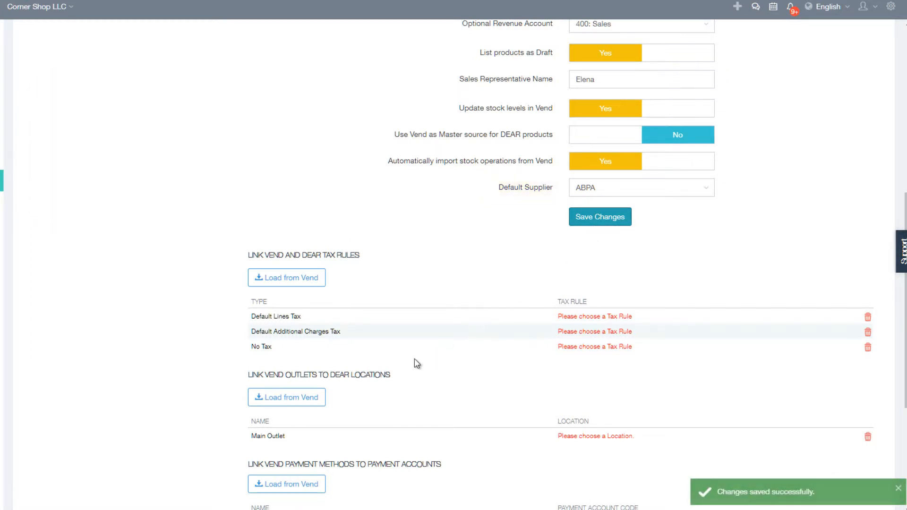
scroll(415, 364, down, 3)
scroll(416, 364, down, 1)
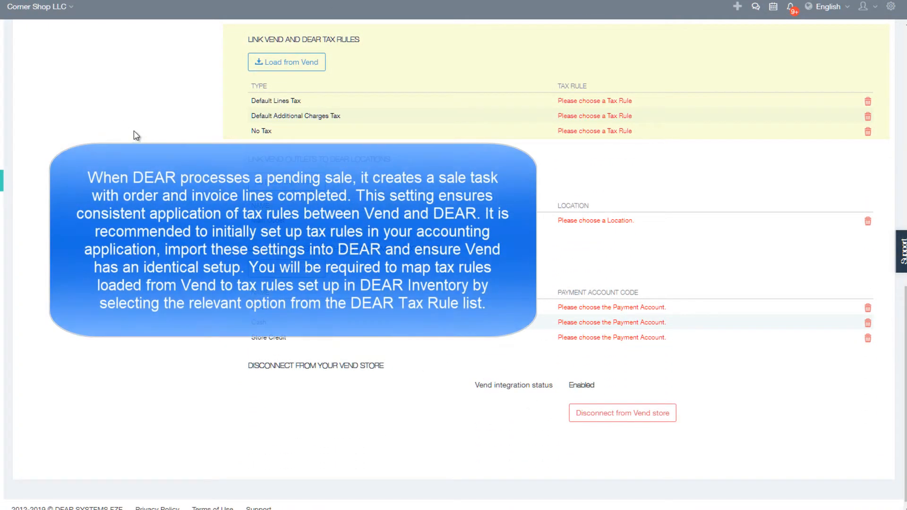
click(654, 105)
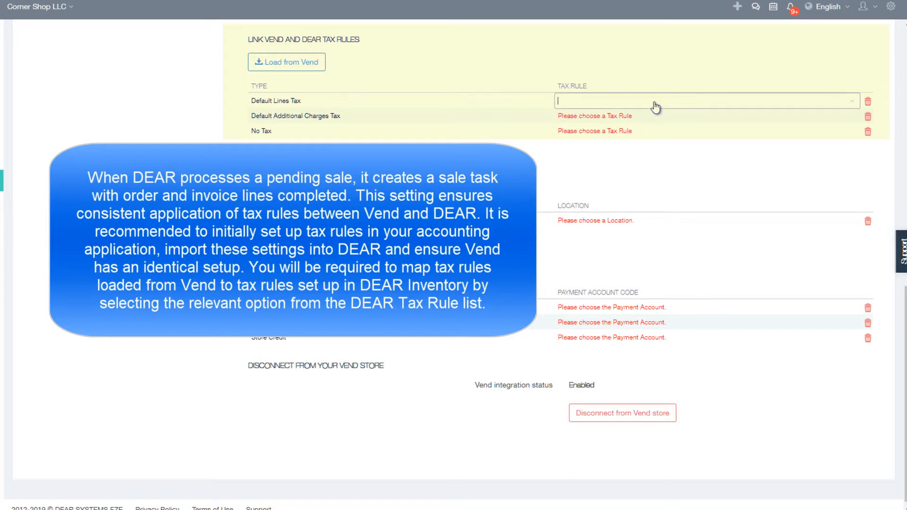
click(853, 105)
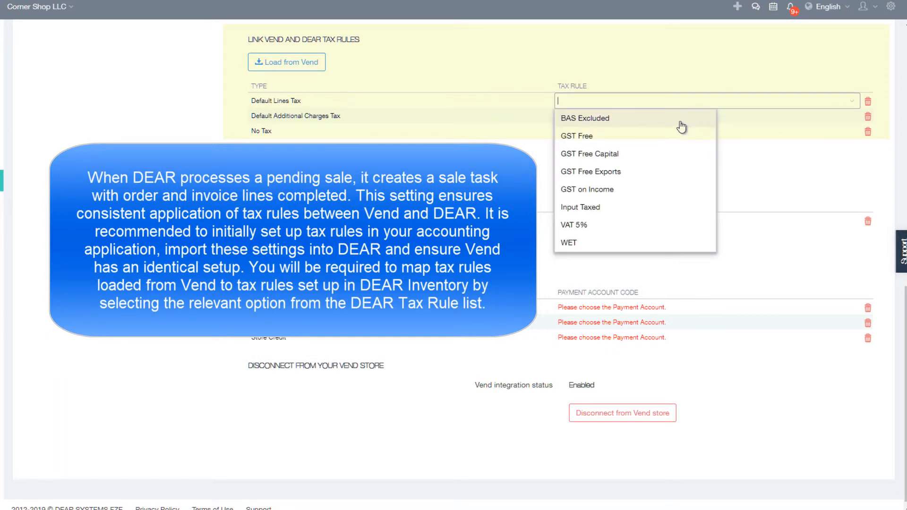
click(658, 228)
Link the Default Additional Charges Tax and No Tax types to the VAT 5% tax rule.
click(654, 118)
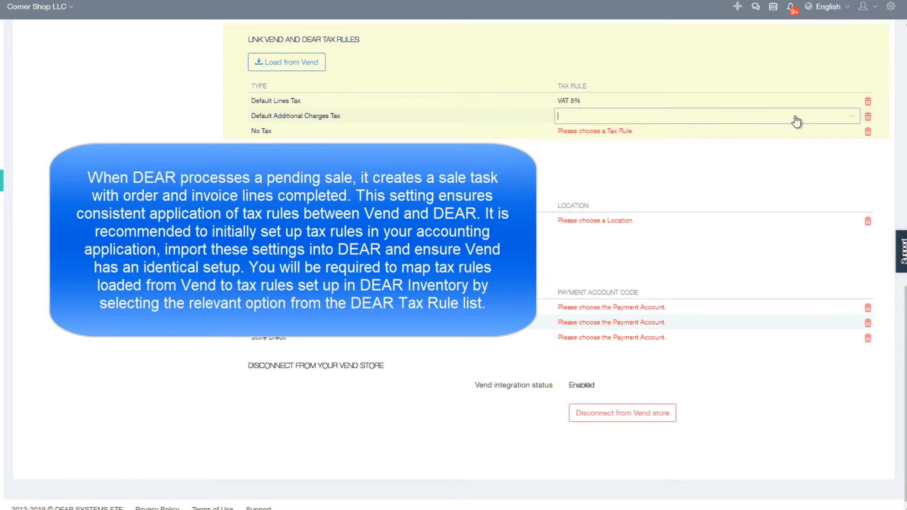
click(856, 120)
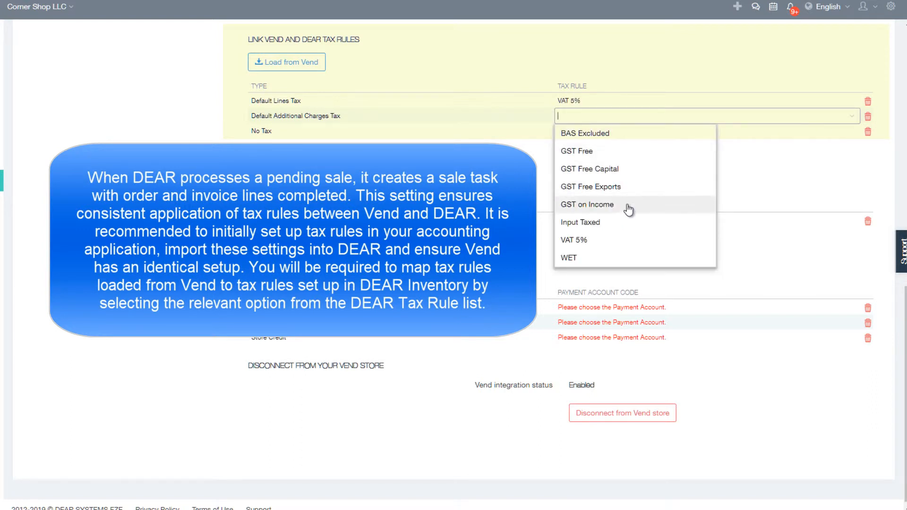
click(633, 240)
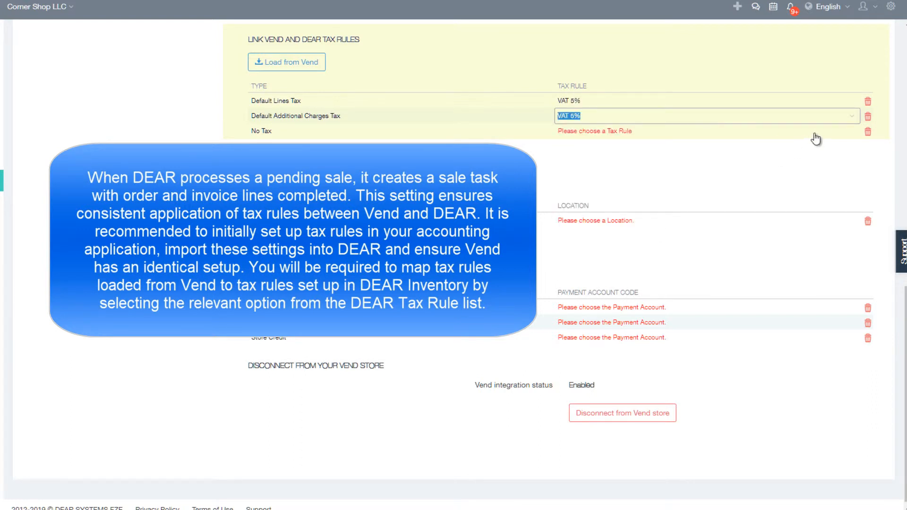
click(848, 134)
click(851, 134)
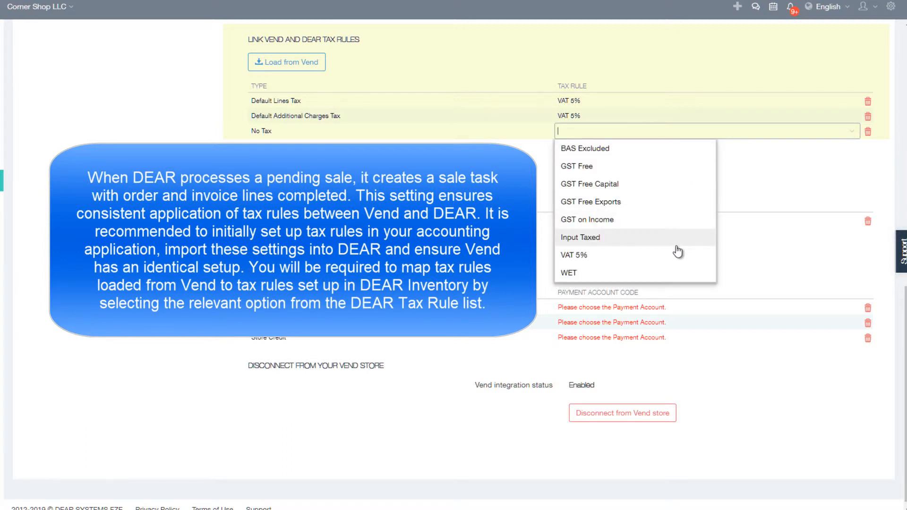
click(675, 263)
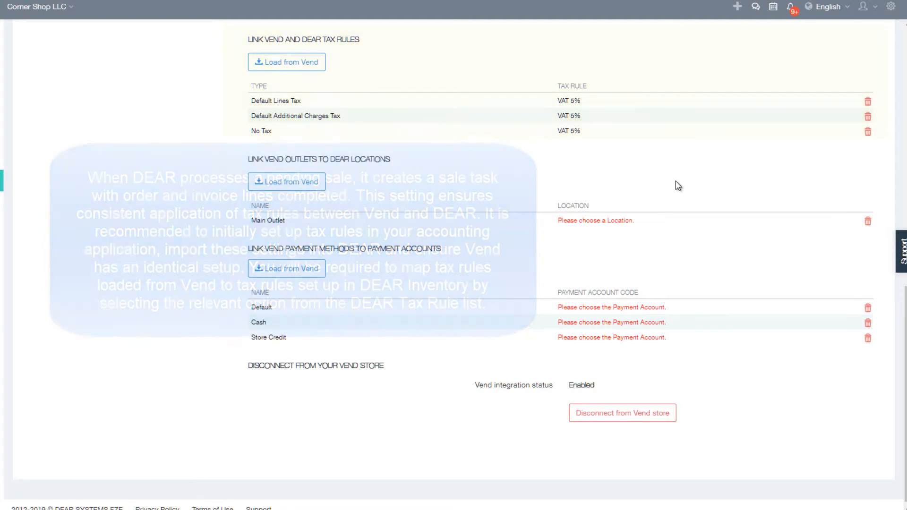
Link the Vend Main Outlet to the Corner Shop LLC location.
scroll(545, 163, down, 1)
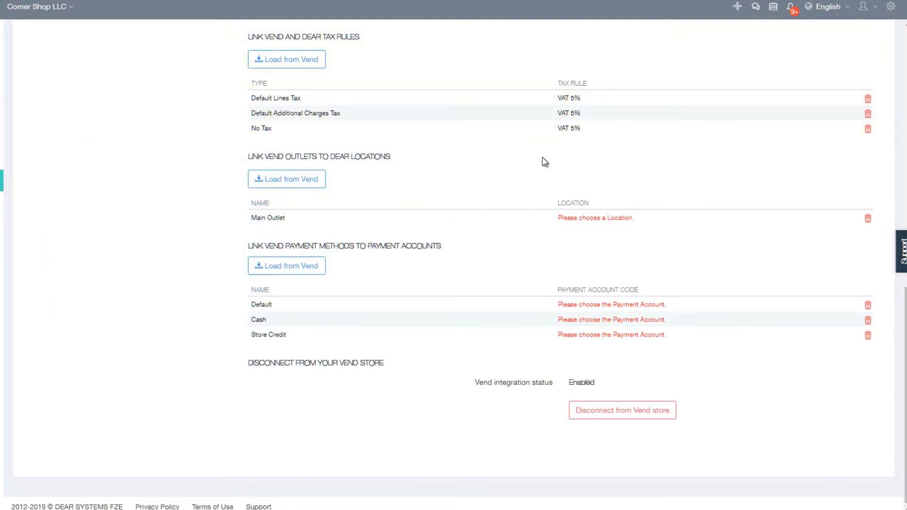
click(853, 214)
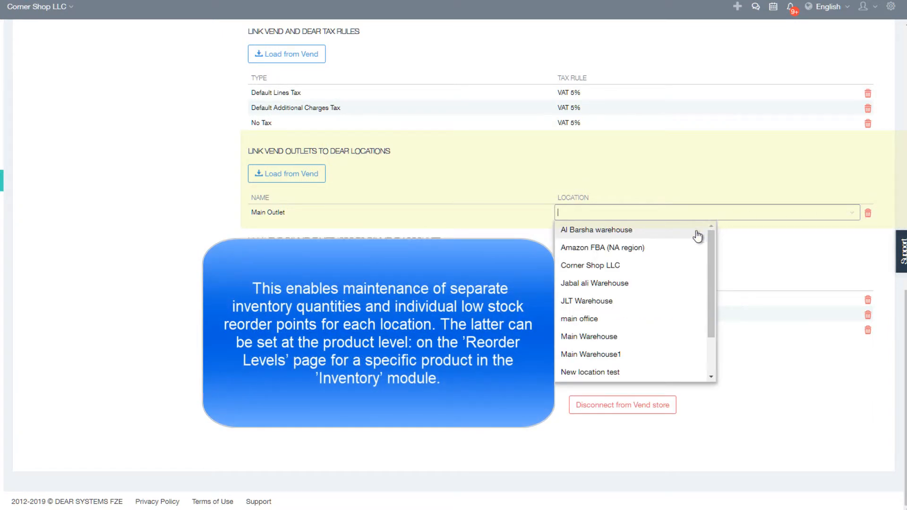
click(689, 266)
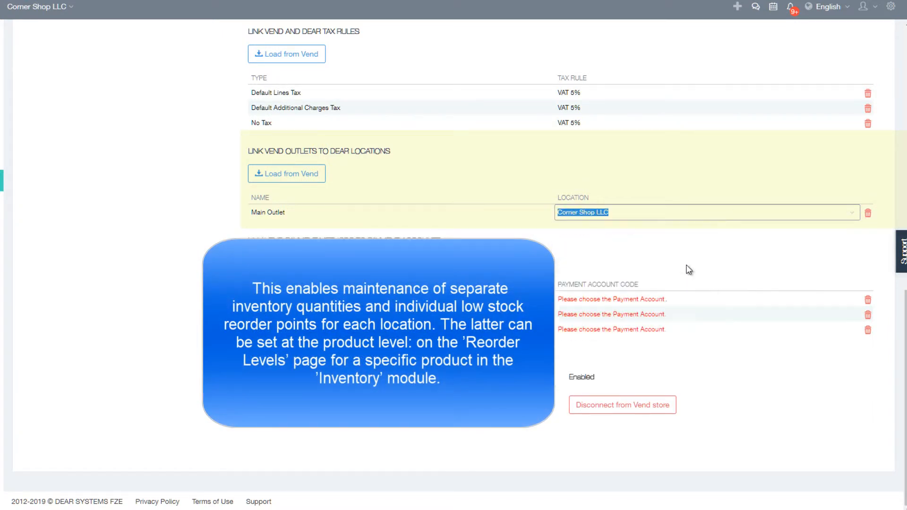
click(563, 250)
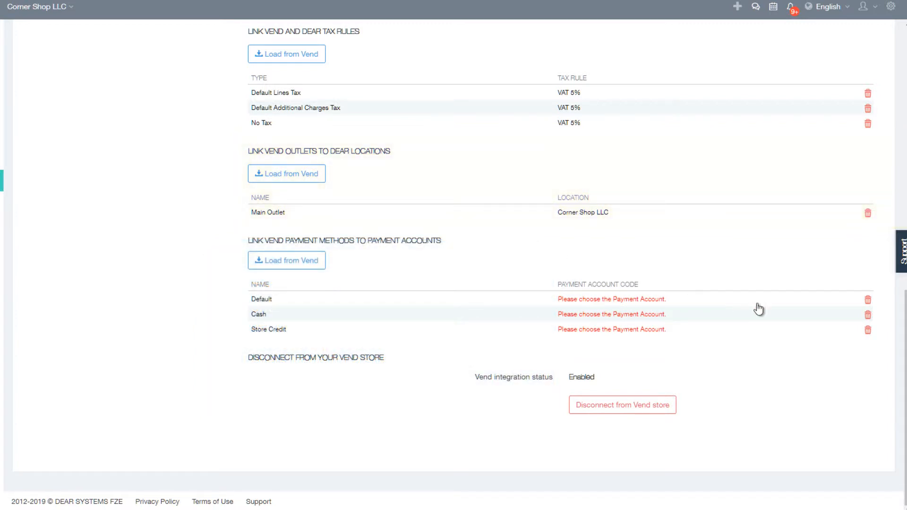
Map the Default, Cash and Store Credit payment methods to the 400: Sales payment account.
click(761, 304)
click(855, 301)
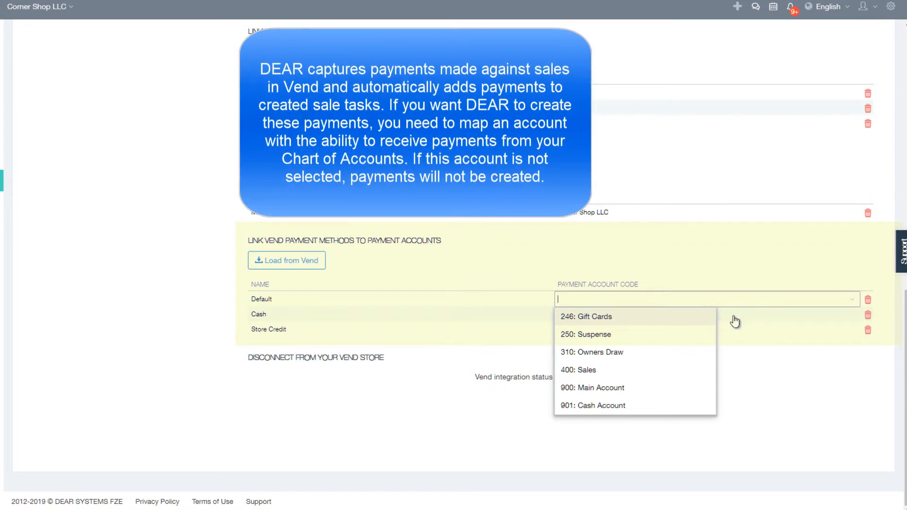
click(689, 373)
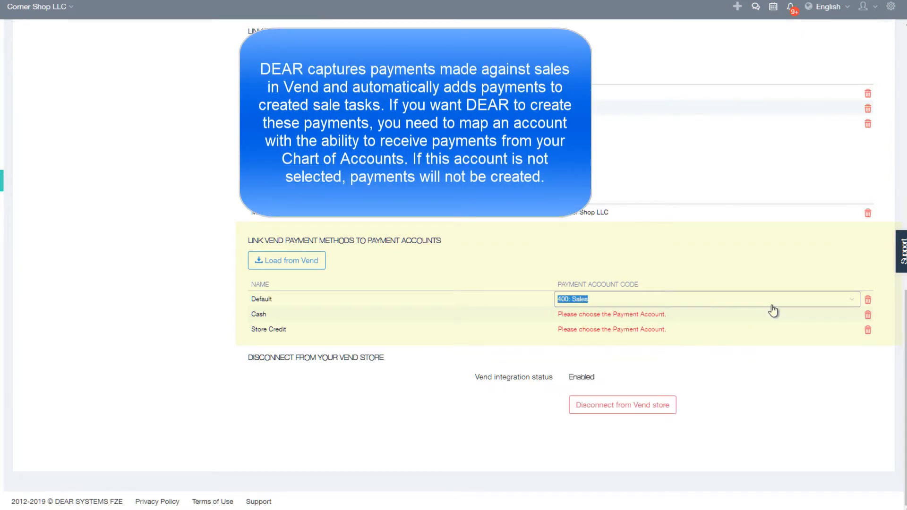
click(854, 319)
click(853, 318)
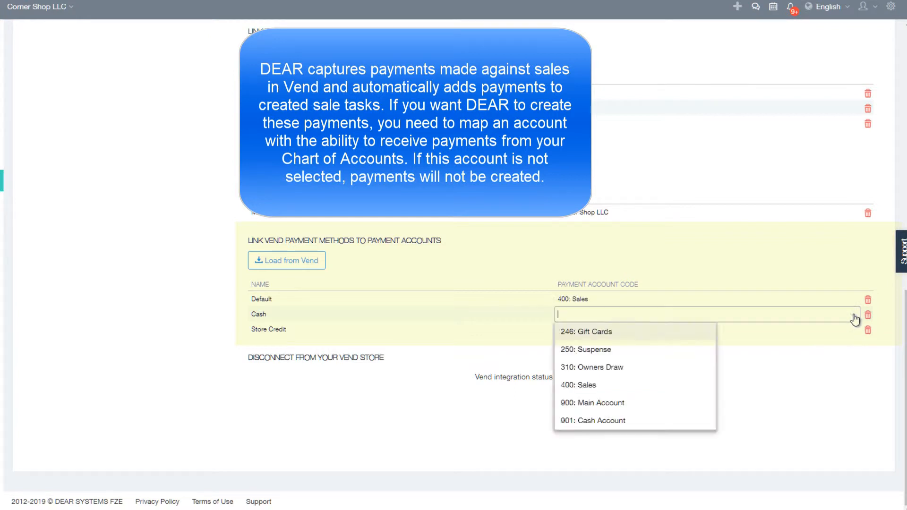
click(690, 386)
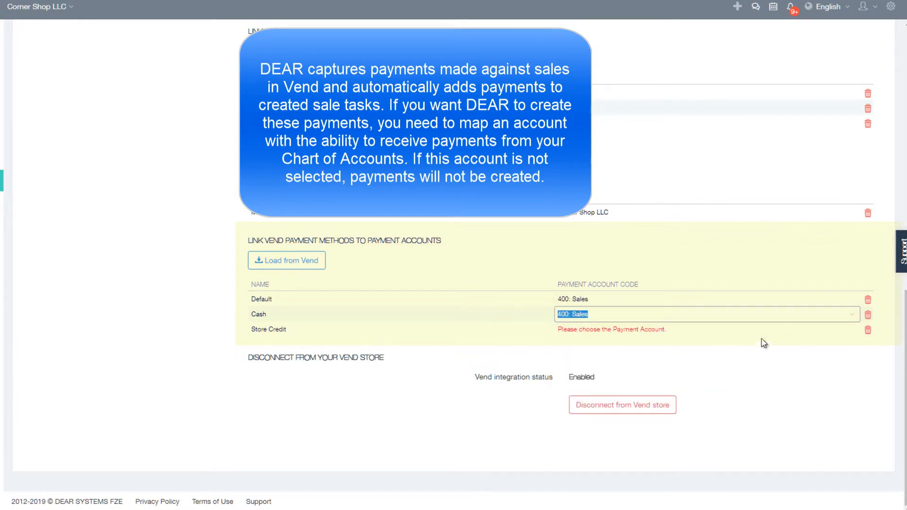
click(856, 333)
click(856, 334)
click(651, 399)
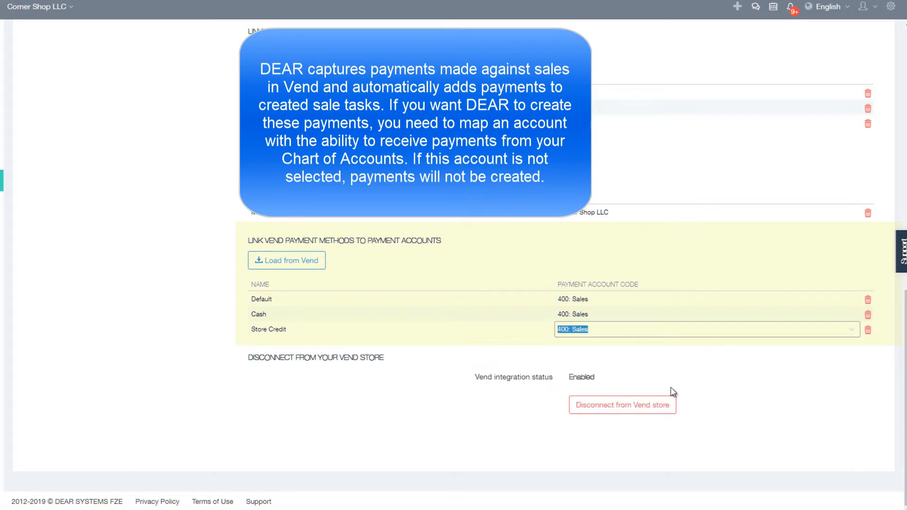
click(723, 375)
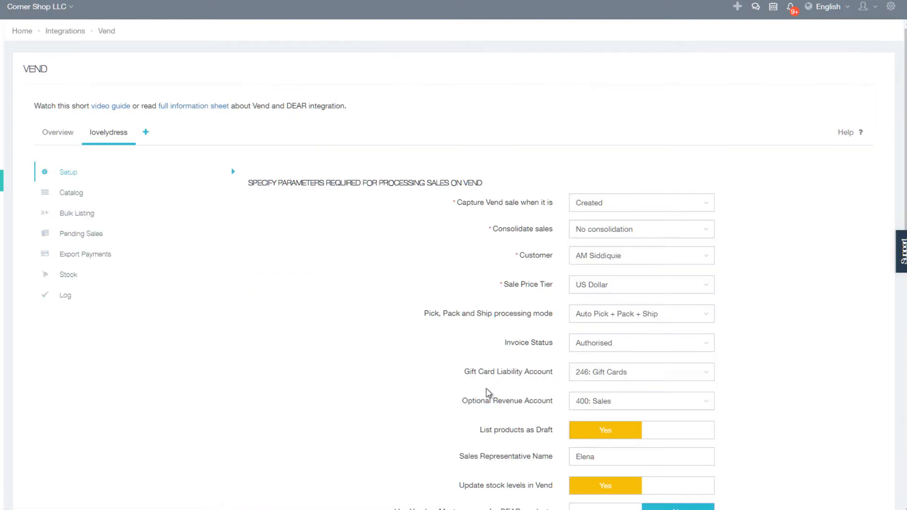
List the catalog product "Be a better Human" Coin Wrap - BLACK Waxed Cotton on Vend and close its product management dialog.
click(111, 199)
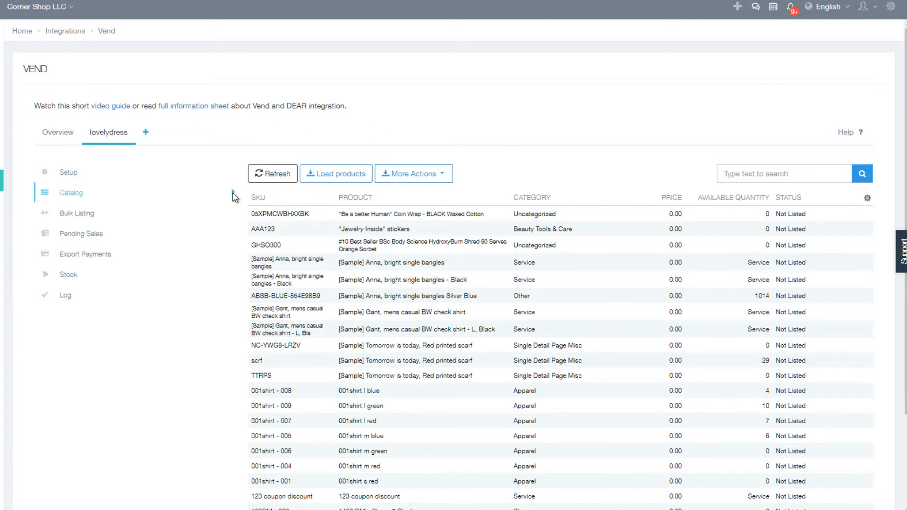
click(403, 214)
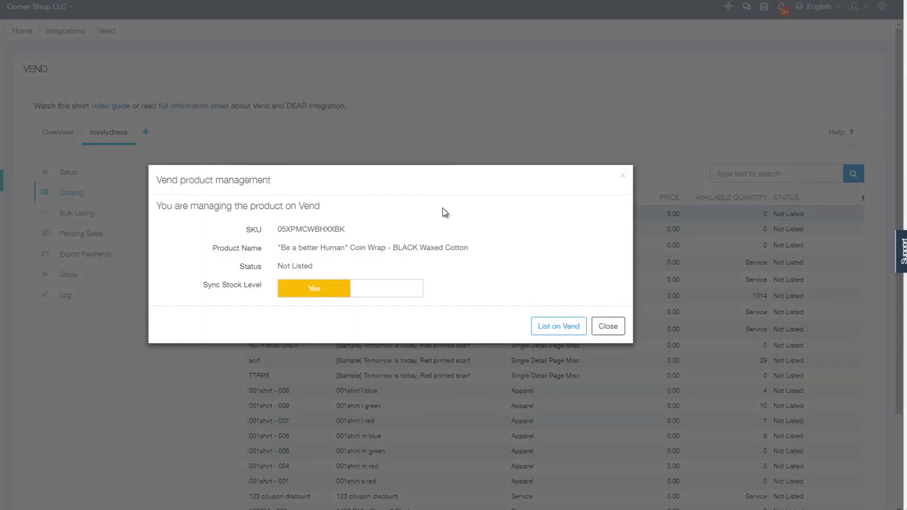
click(574, 330)
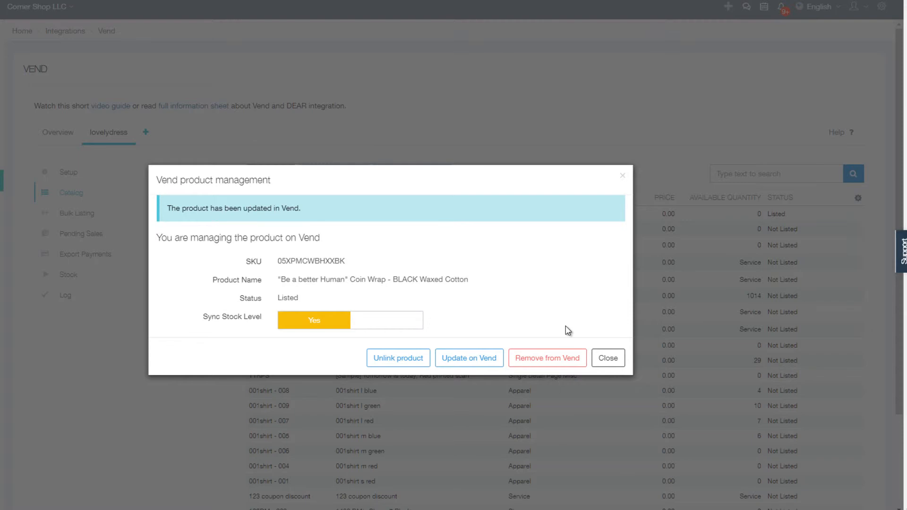
click(608, 358)
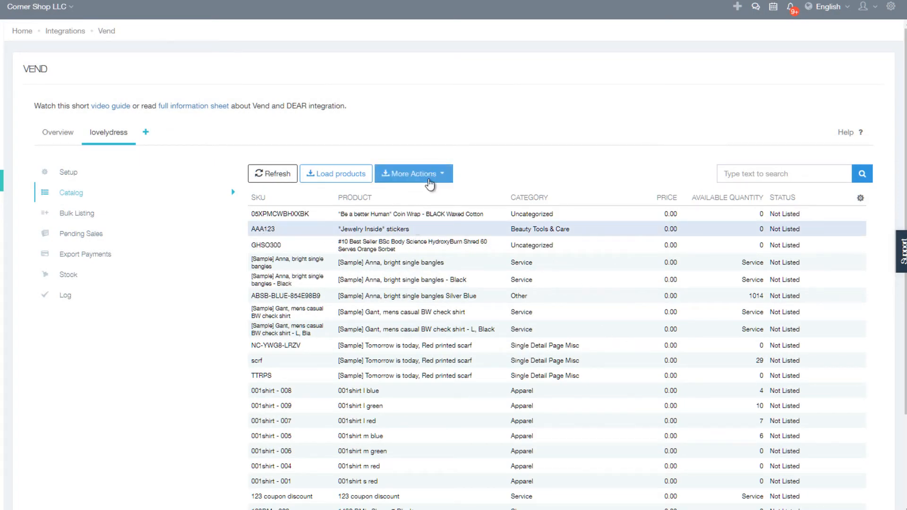
Bulk list the Sport category products in the Vend store, keeping all families, all tags and any listing status.
click(414, 174)
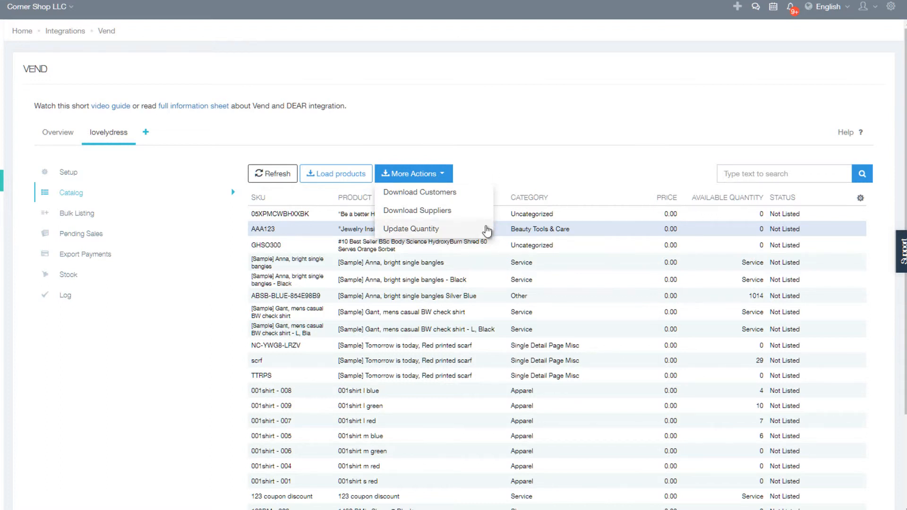
click(101, 214)
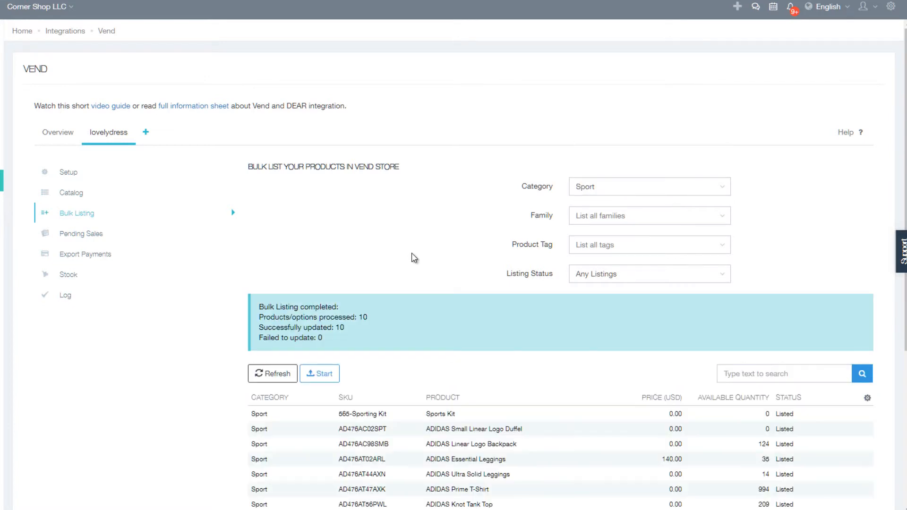
scroll(416, 257, down, 3)
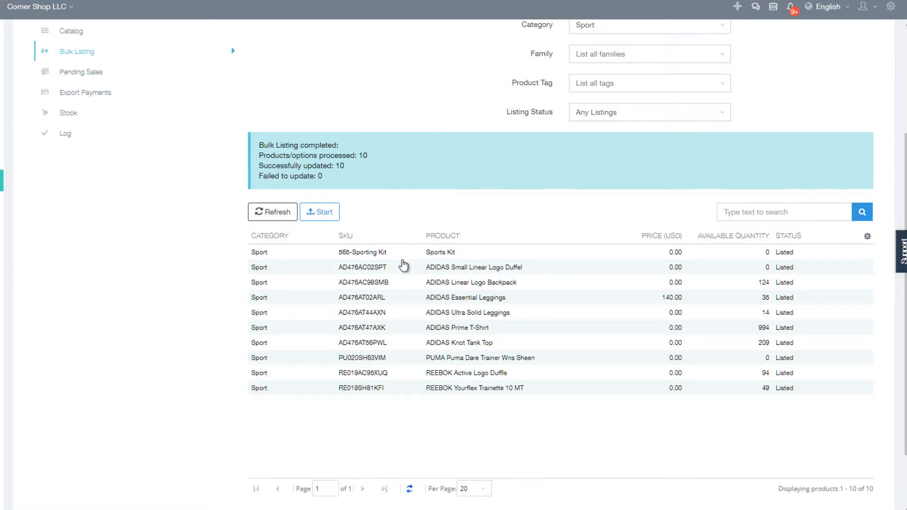
scroll(404, 263, up, 2)
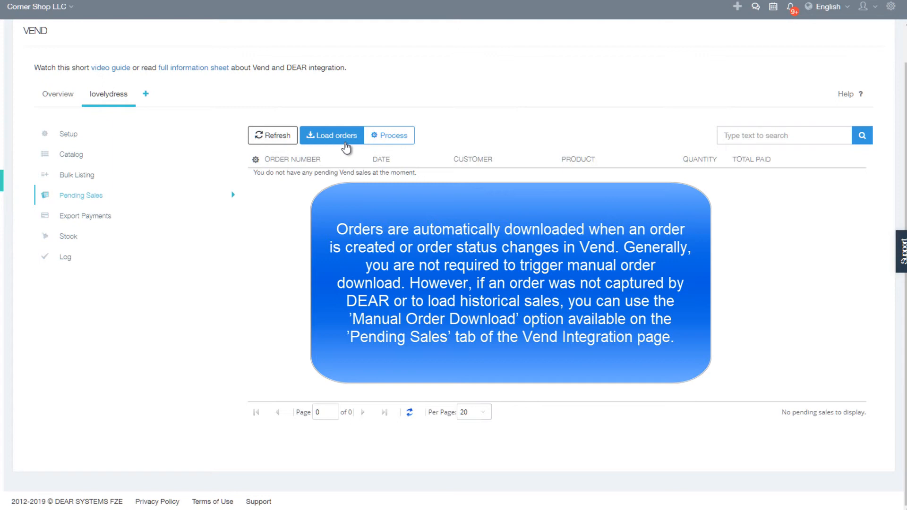
Load the Vend sales created since 19/06/2019 and process the pending sales.
scroll(346, 148, up, 1)
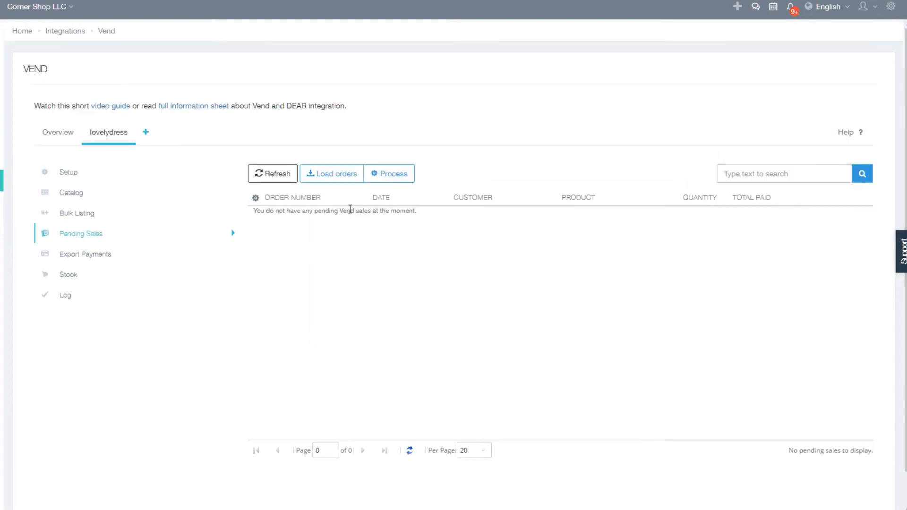
click(337, 181)
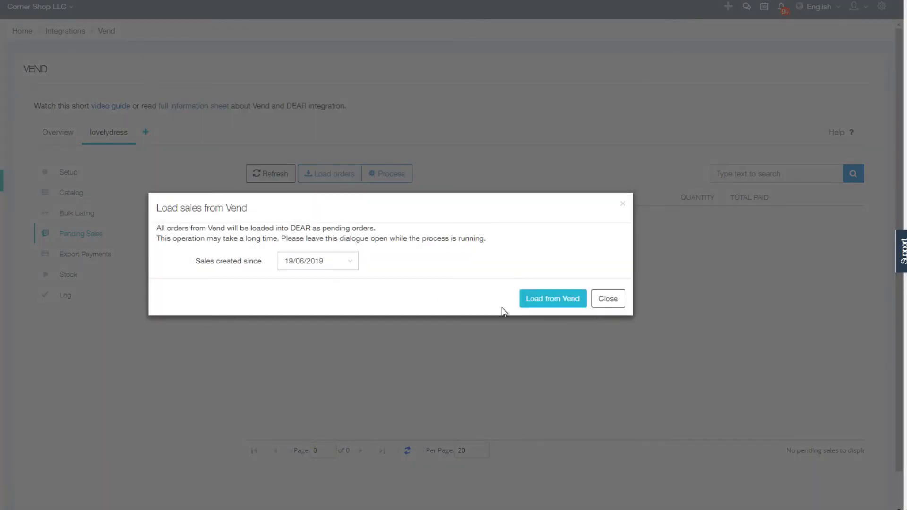
click(534, 308)
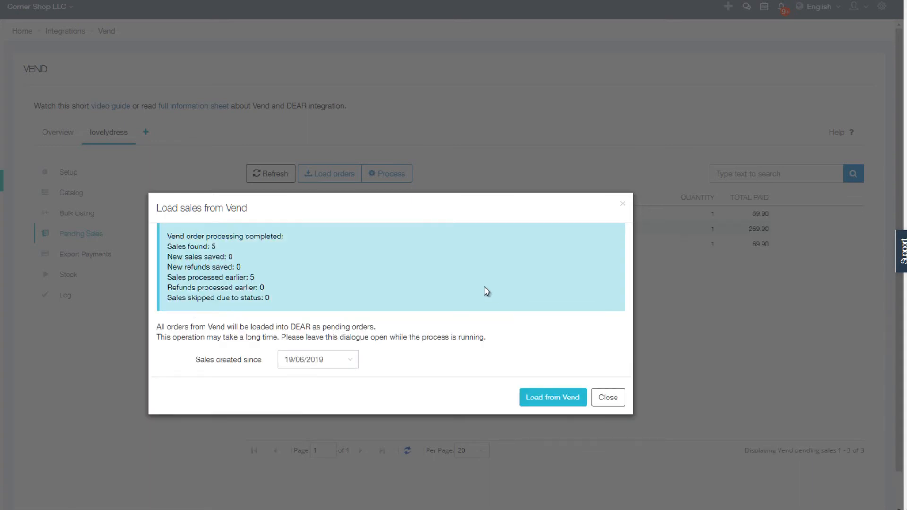
click(541, 400)
click(603, 395)
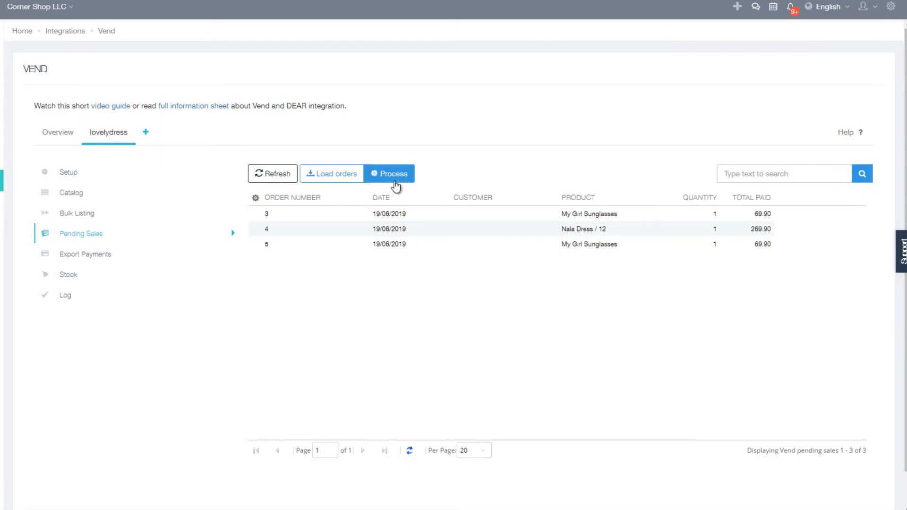
click(395, 184)
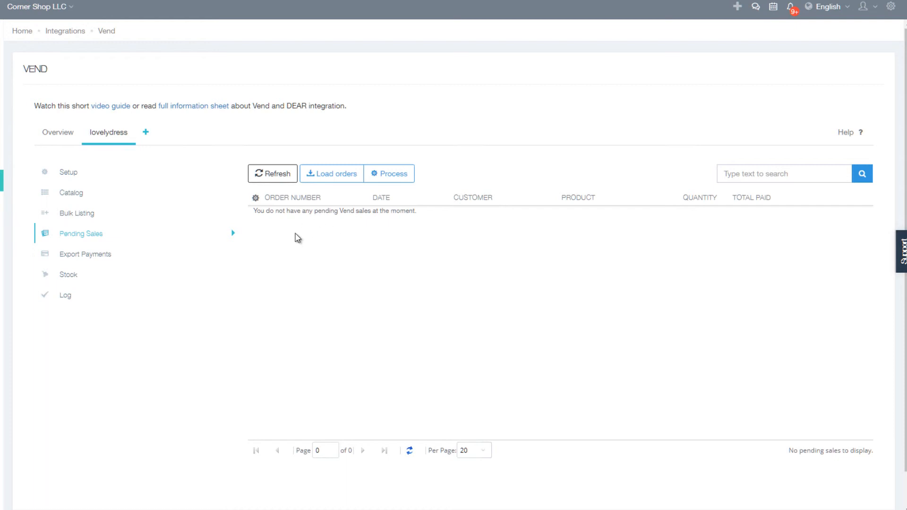
Export payments for On Account and Lay By sales from DEAR to Vend.
click(118, 255)
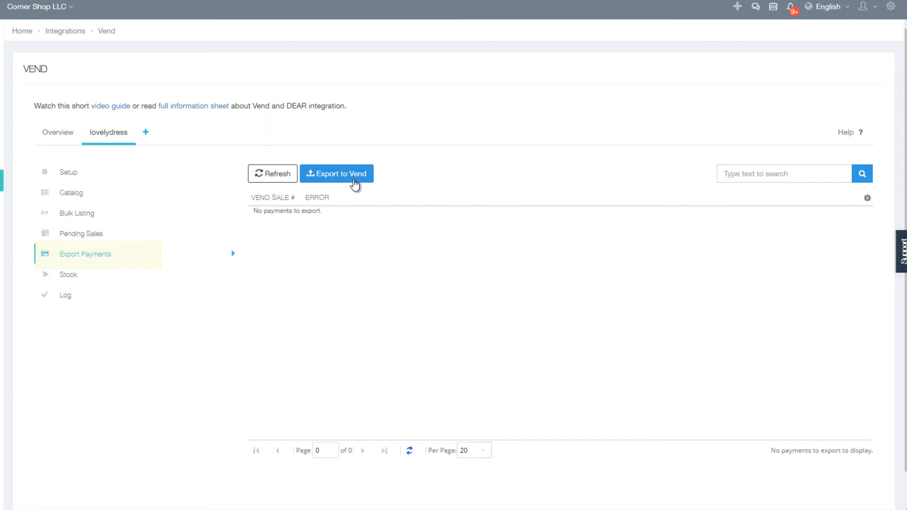
click(355, 183)
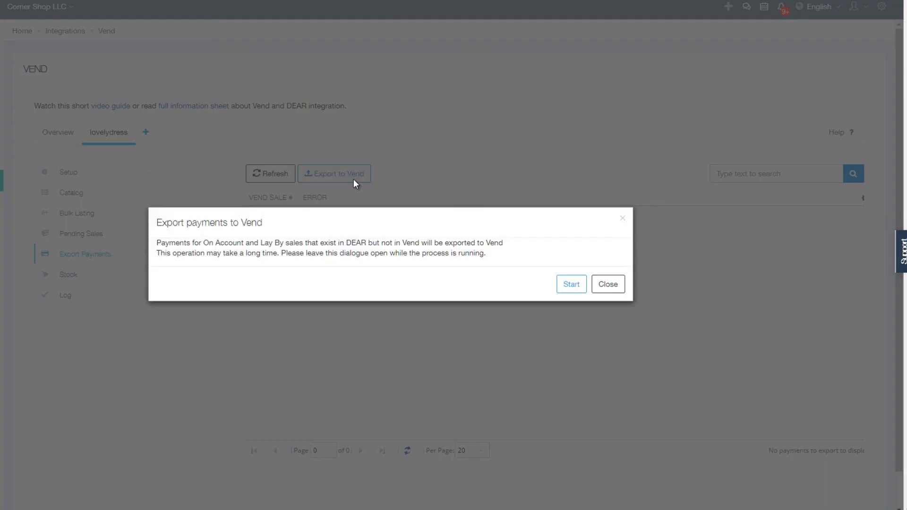
click(569, 285)
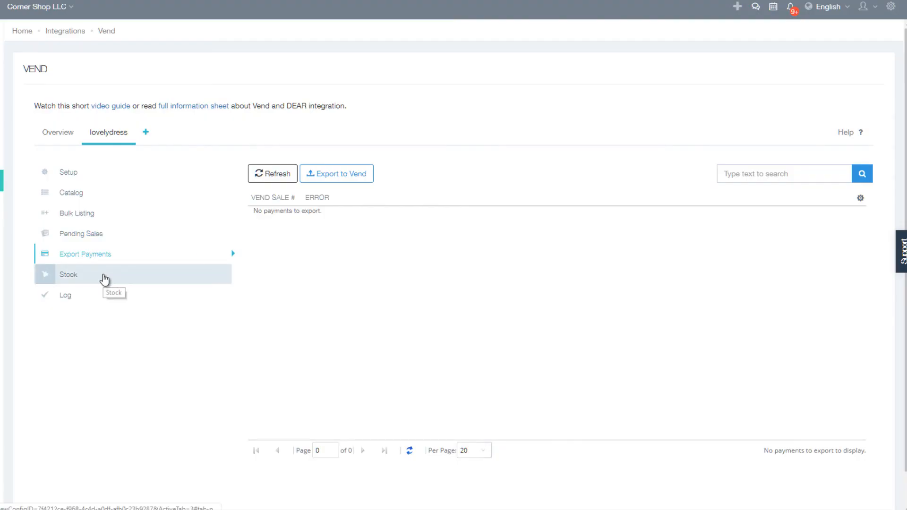
Download the Vend stock operations since 19/06/2019 into DEAR from the stock purchases view and dismiss the load summary.
click(104, 280)
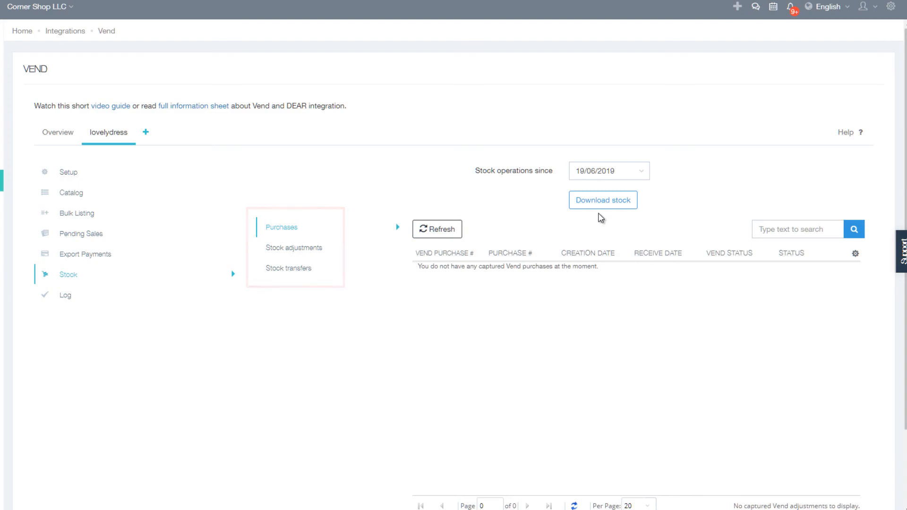
click(596, 206)
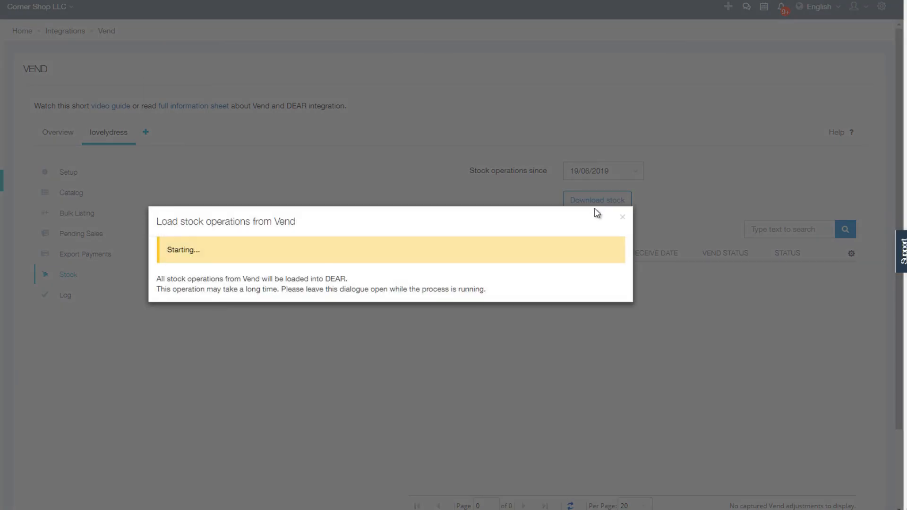
click(608, 361)
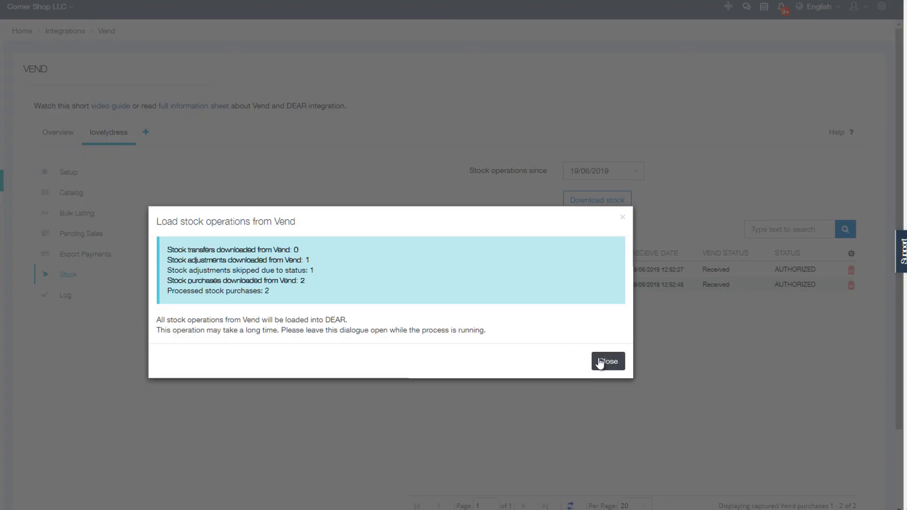
click(605, 361)
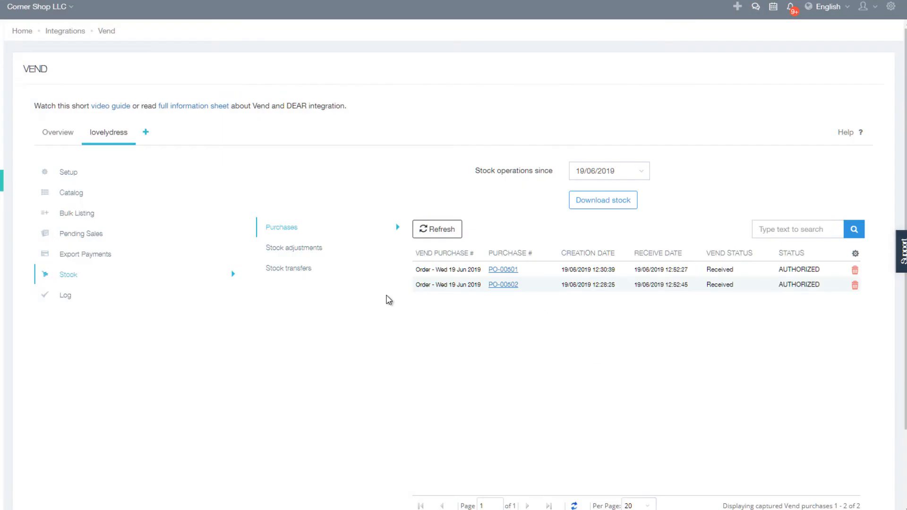
Load the Vend stock adjustments made since 19/06/2019 into DEAR and close the load summary.
click(348, 249)
click(612, 206)
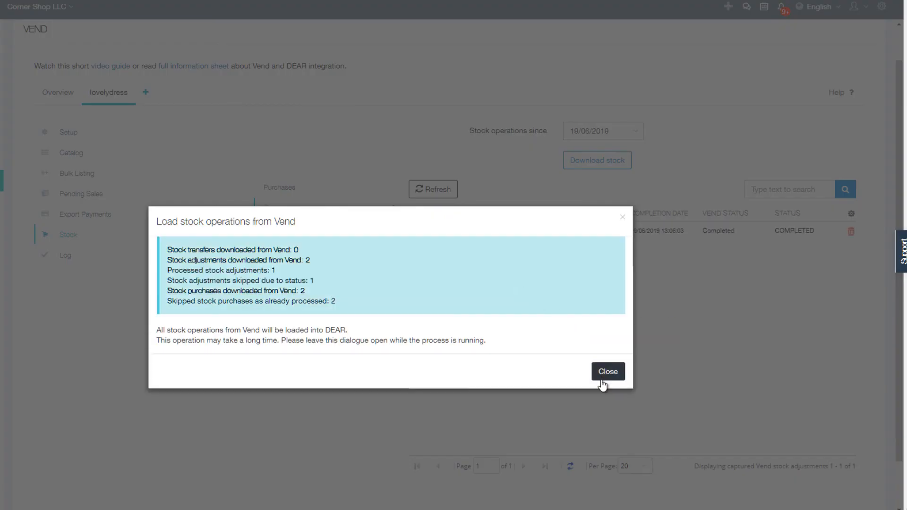
click(602, 381)
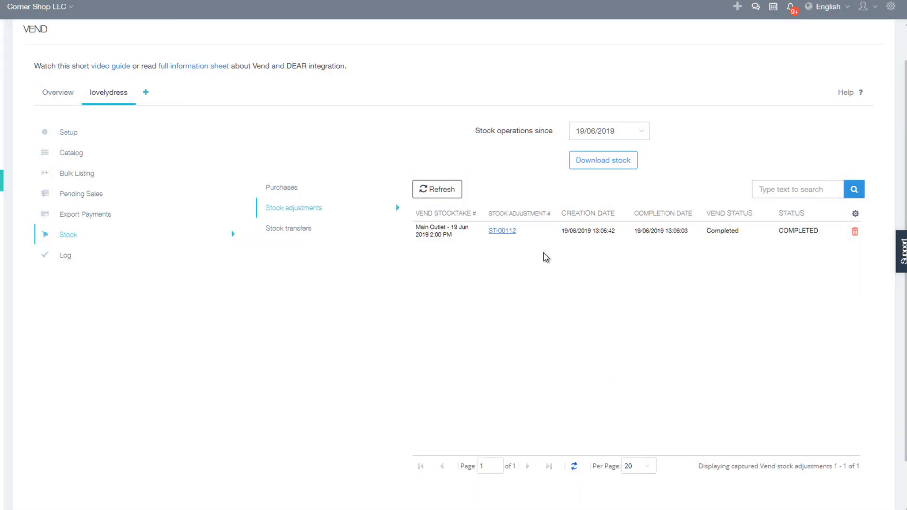
Download the Vend stock transfers since 19/06/2019 into DEAR, and open the log of captured Vend sales.
click(348, 231)
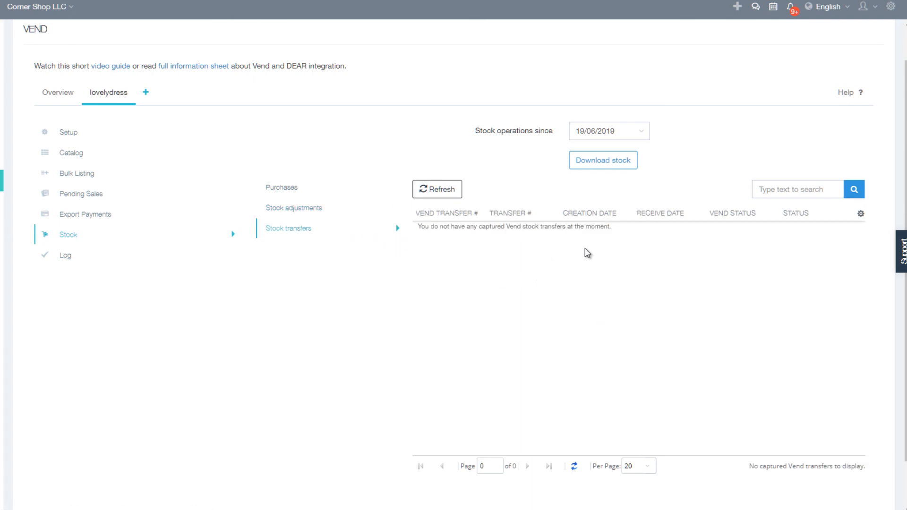
click(605, 163)
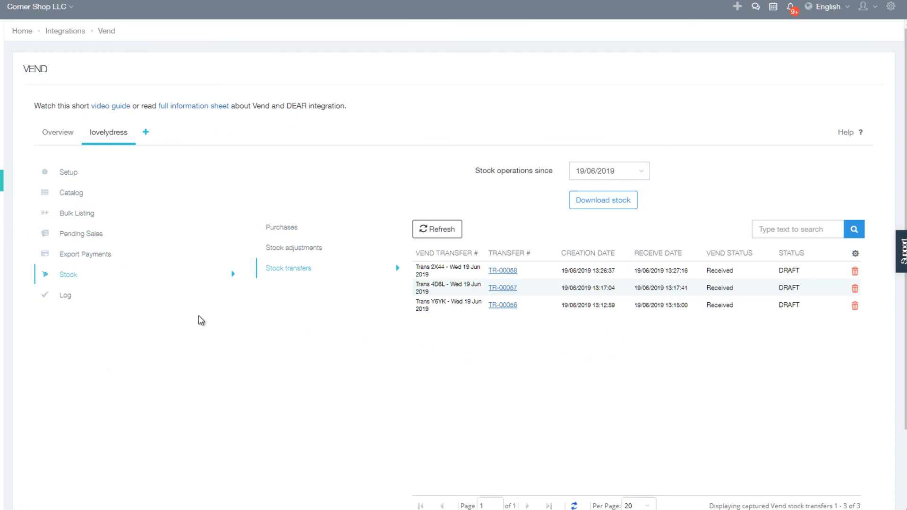
click(163, 302)
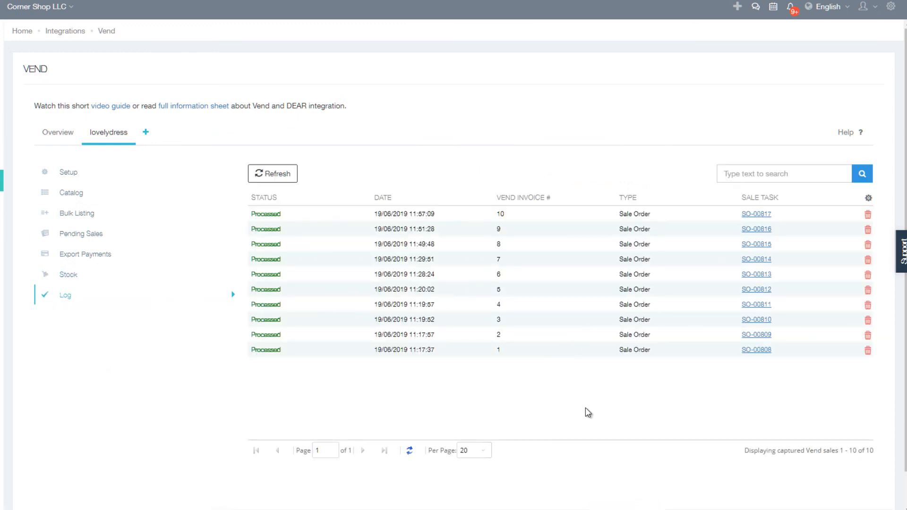